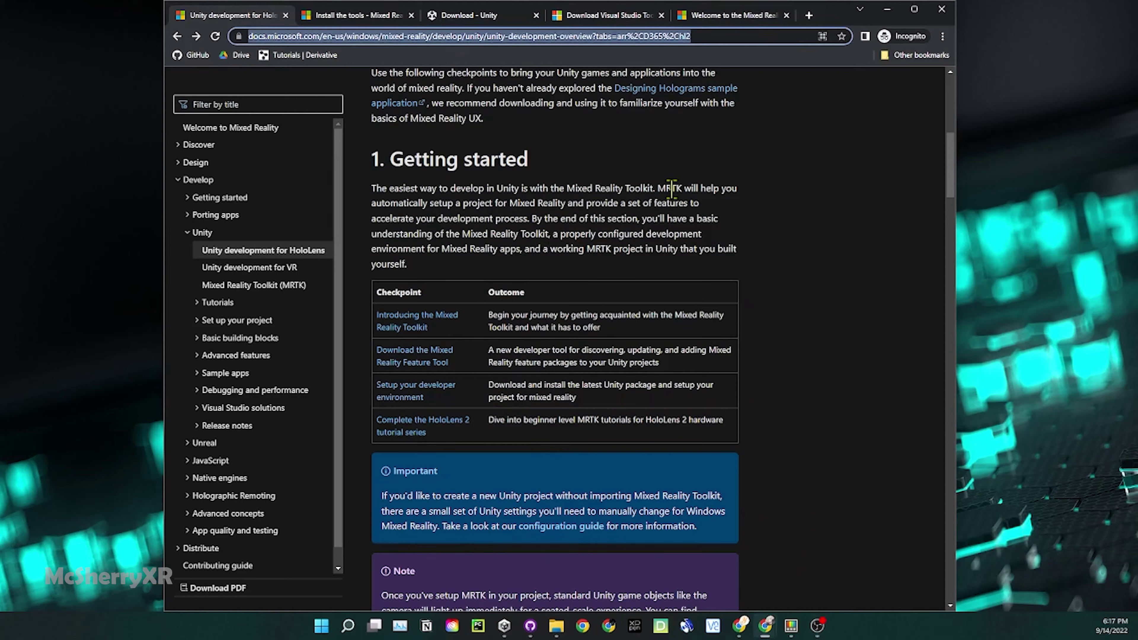
# Examine the Getting started checkpoints for Unity and the Windows 10 and 11 install links in the mixed reality documentation.
pyautogui.click(560, 437)
pyautogui.moveTo(489, 437); pyautogui.dragTo(376, 313)
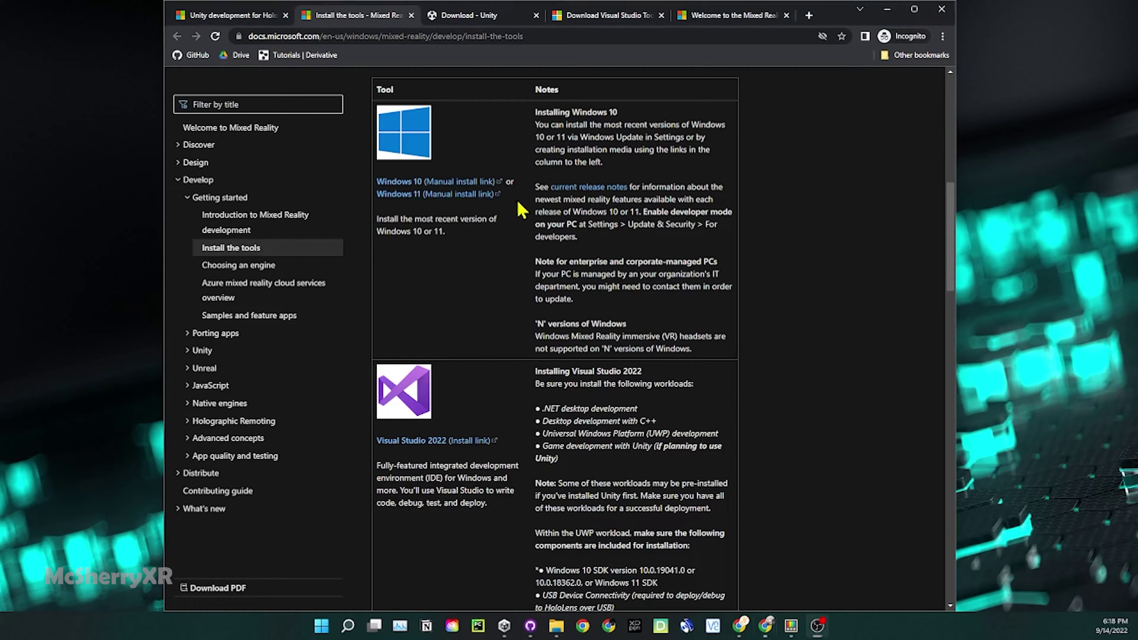
pyautogui.moveTo(515, 204); pyautogui.dragTo(382, 177)
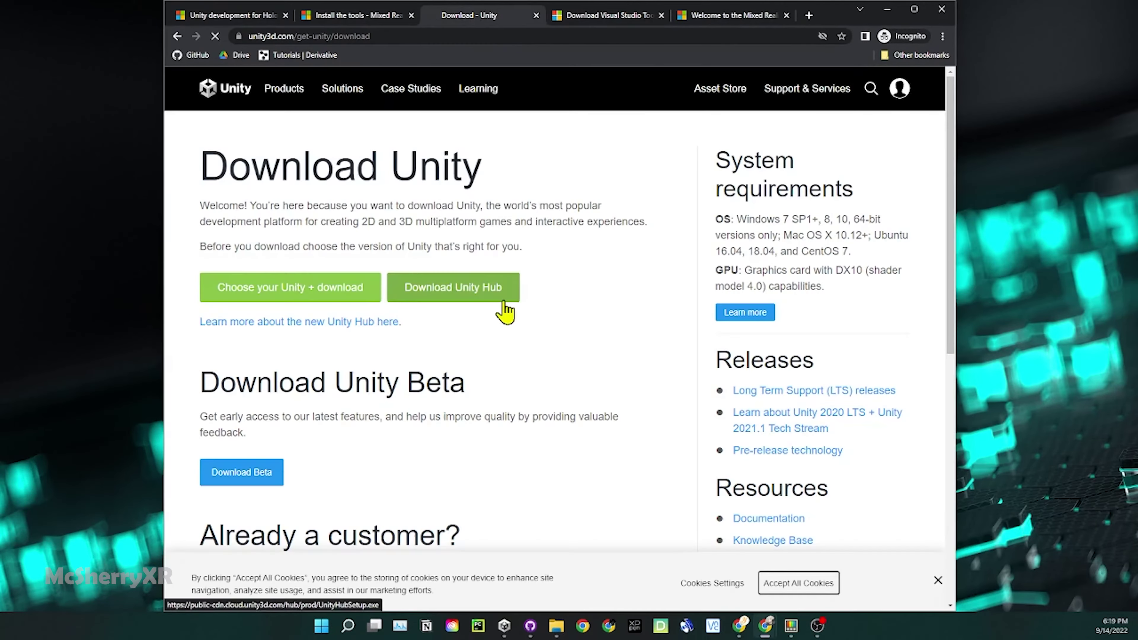
# Download the Unity Hub installer and the Visual Studio installer from their download pages.
pyautogui.click(504, 297)
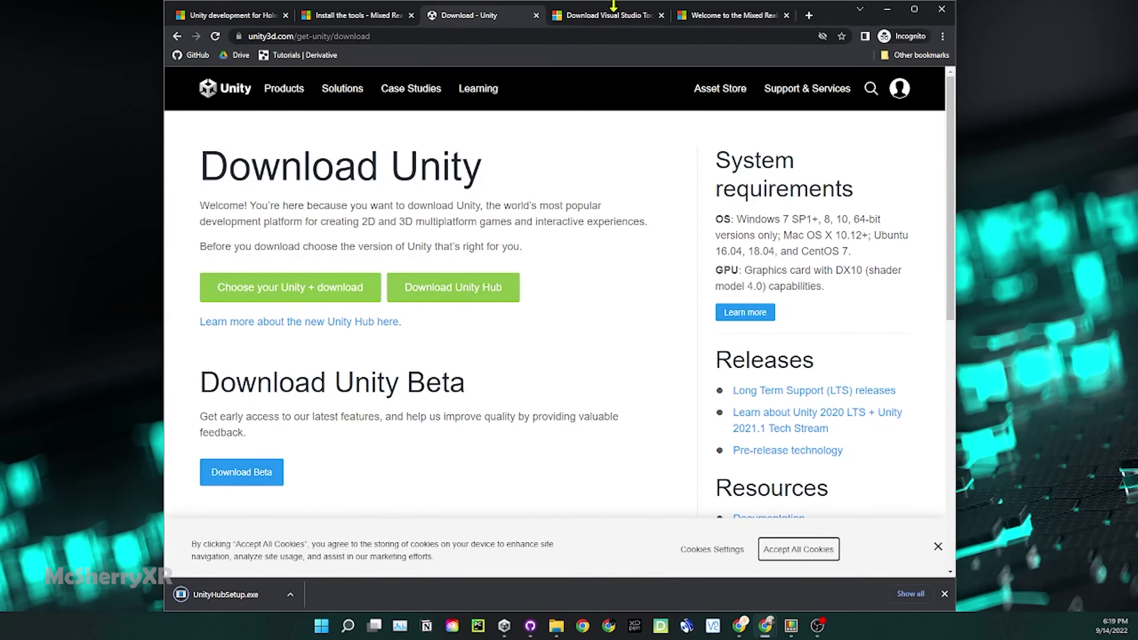
pyautogui.click(622, 18)
pyautogui.click(453, 357)
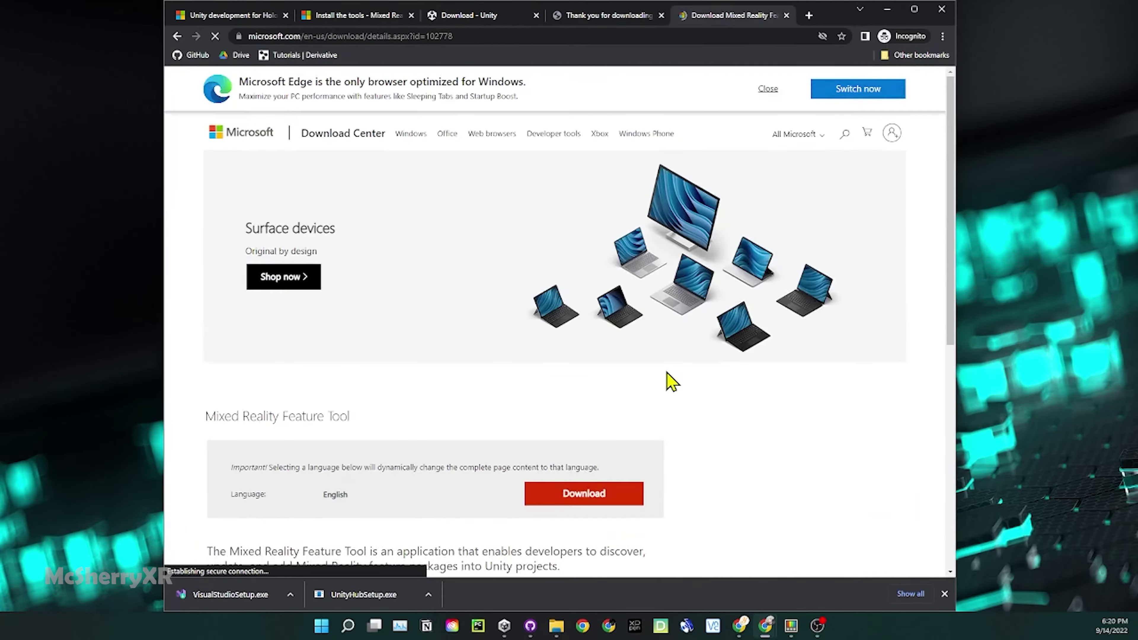
# Download the English version of the Mixed Reality Feature Tool from the Microsoft Download Center.
pyautogui.scroll(-1, 668, 379)
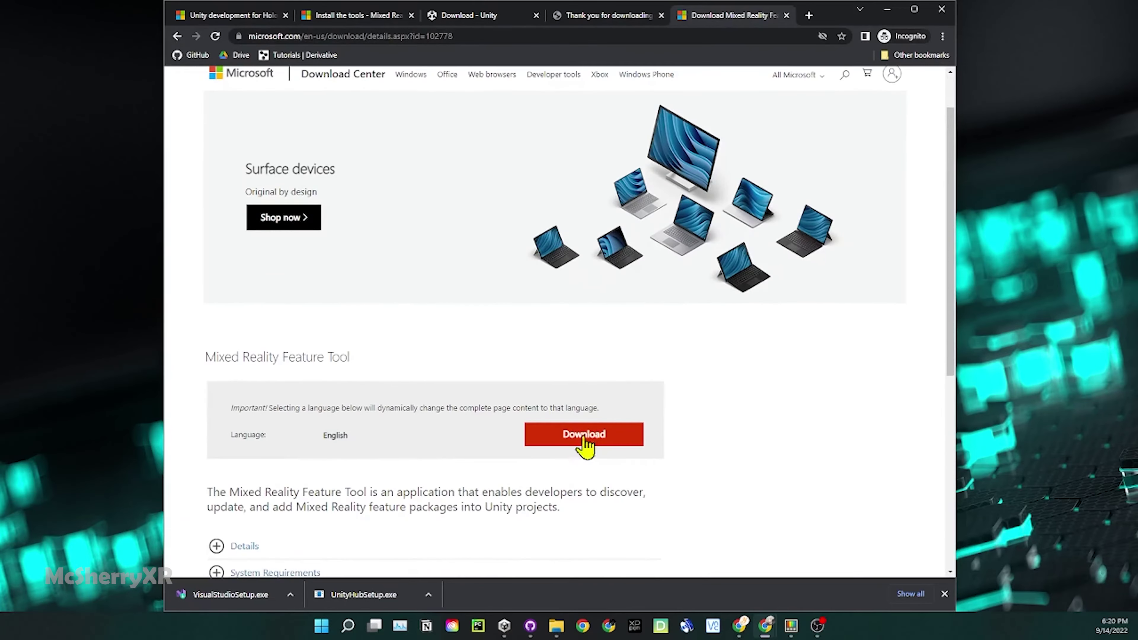
pyautogui.click(610, 431)
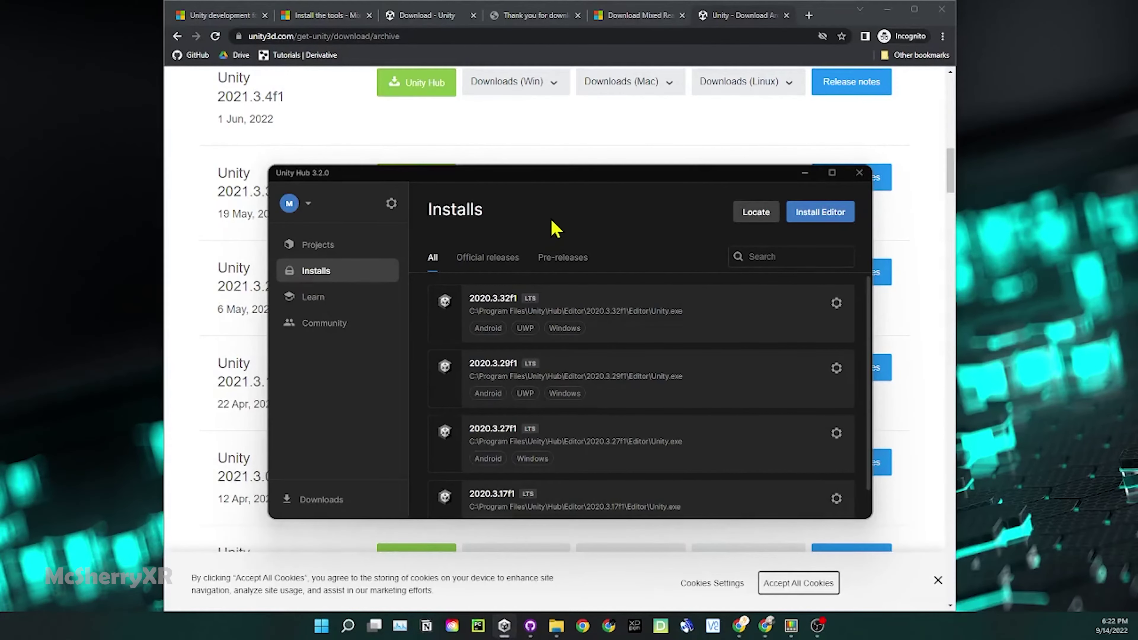
# Find Unity 2020.3.28f1 among the 2020.x releases in the Unity download archive and open its installation in Unity Hub.
pyautogui.click(851, 214)
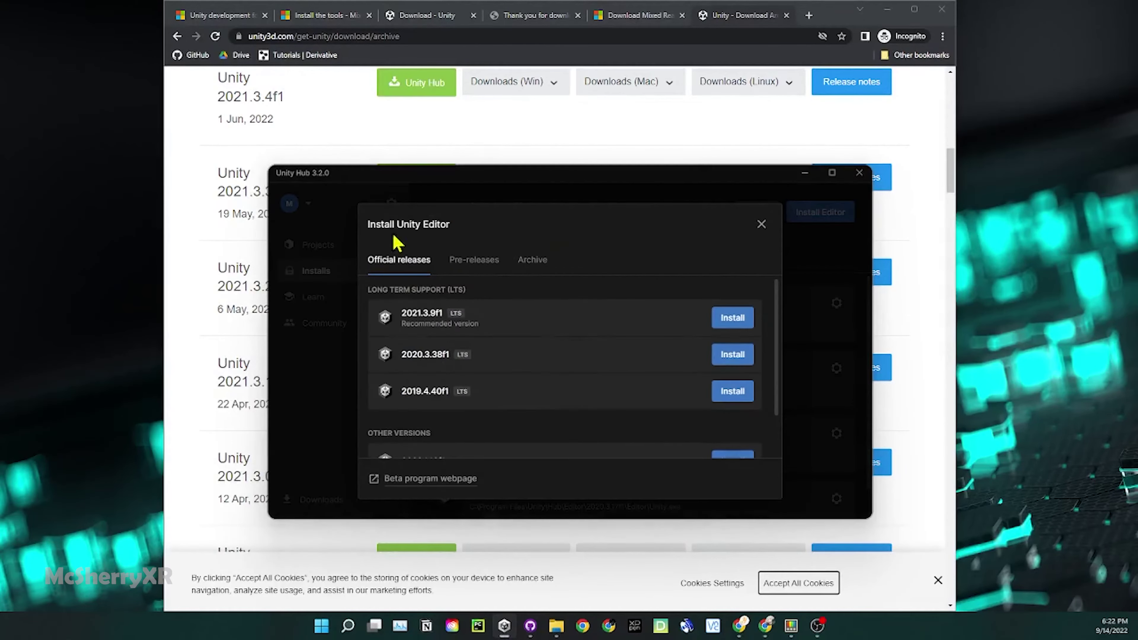
pyautogui.click(531, 264)
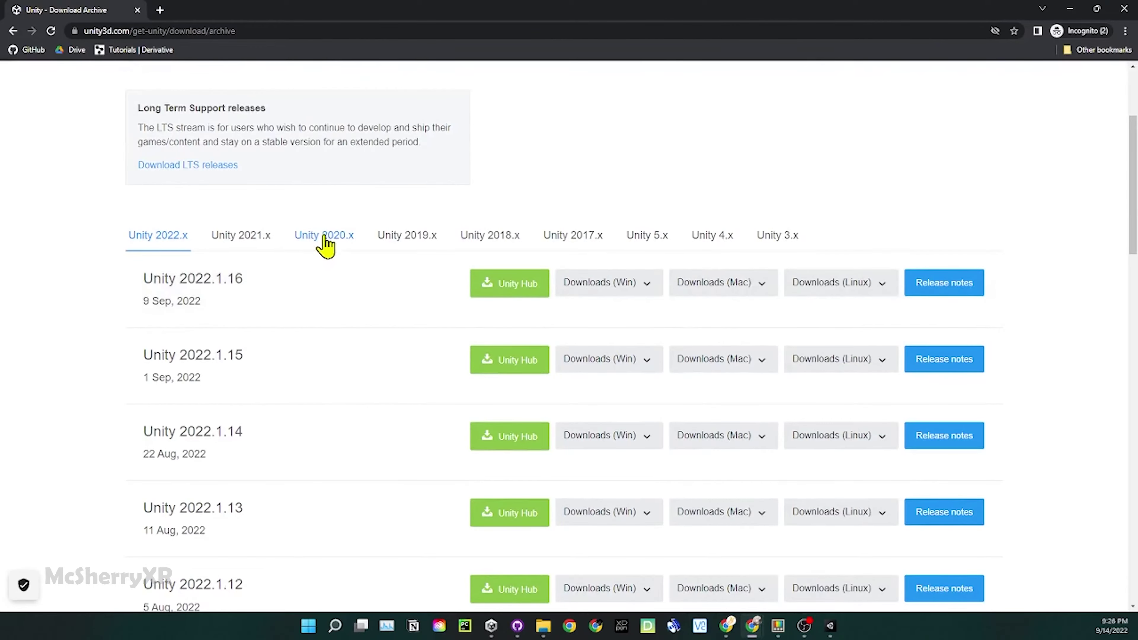
pyautogui.click(322, 237)
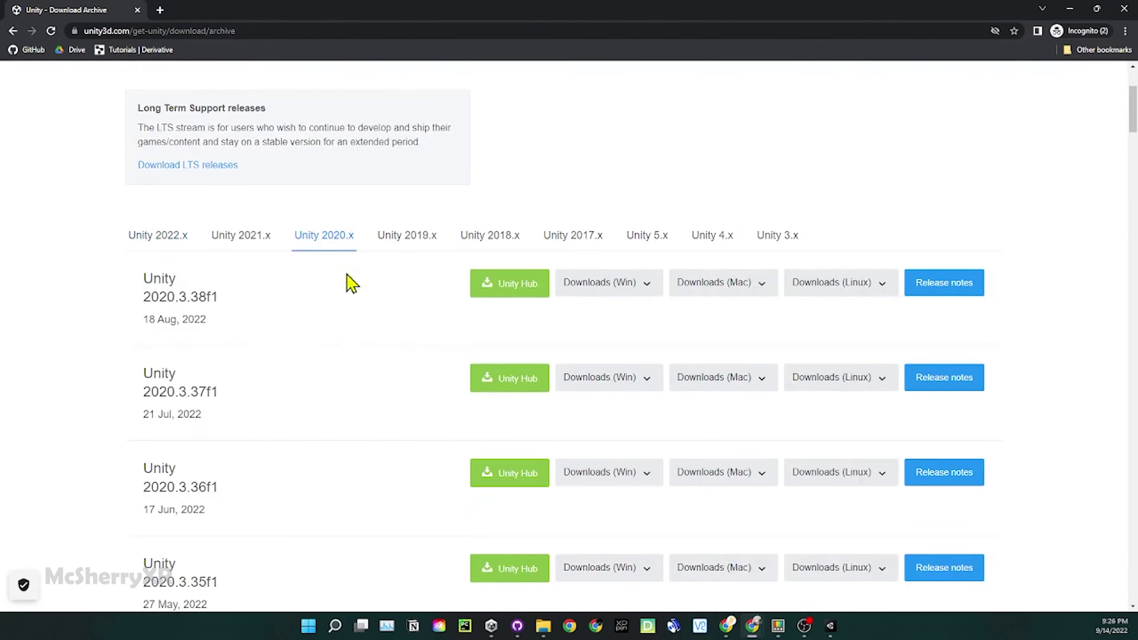
pyautogui.scroll(-8, 381, 386)
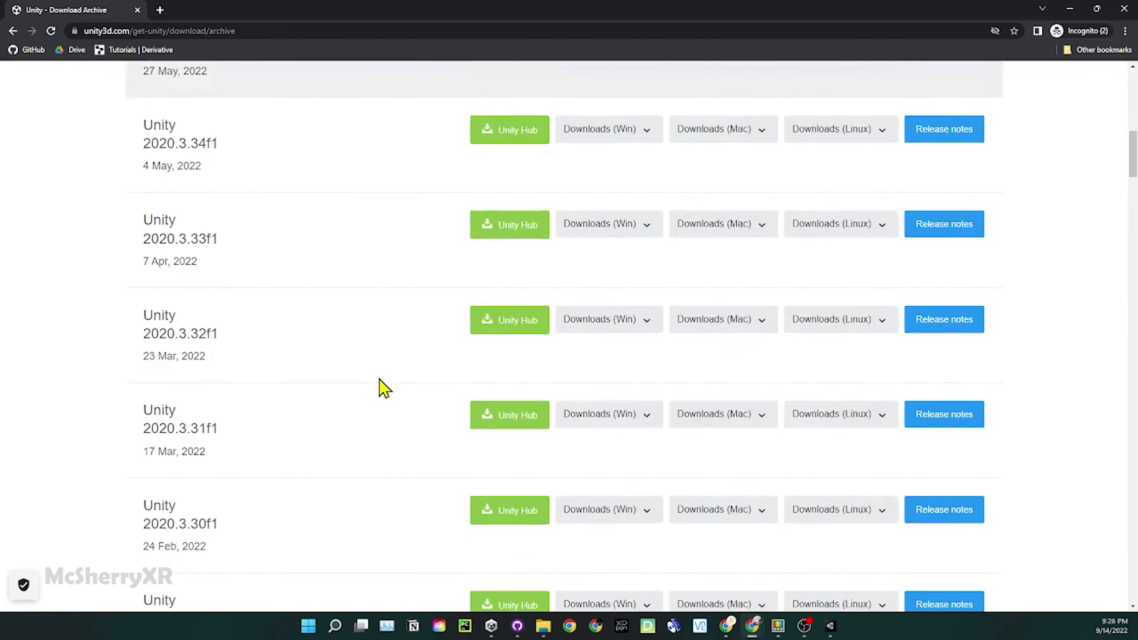
pyautogui.scroll(-5, 381, 386)
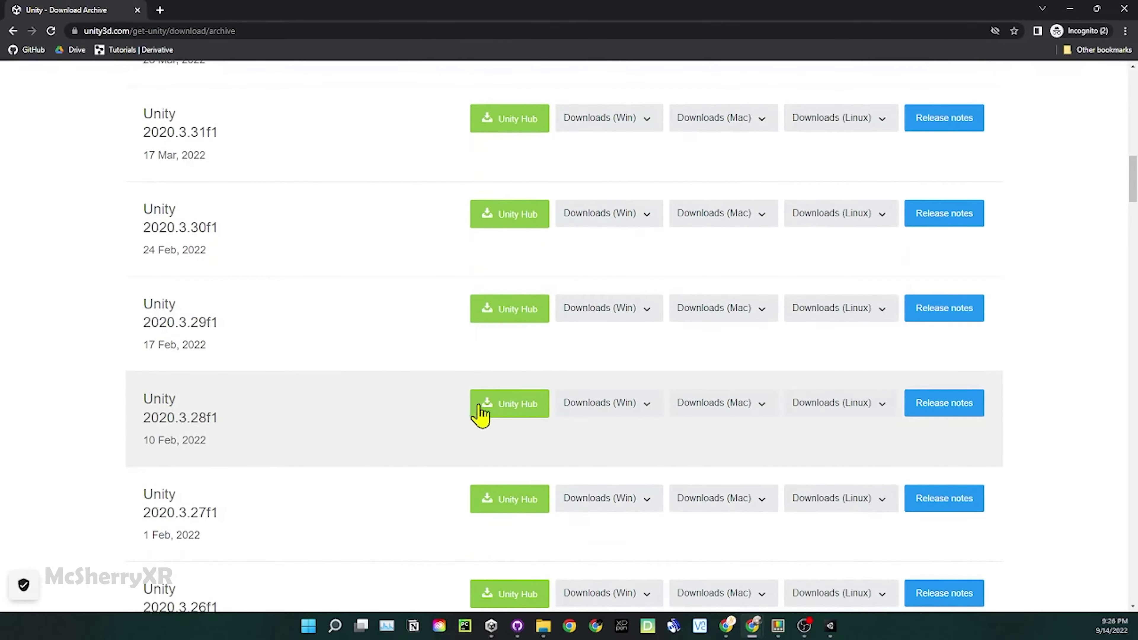
pyautogui.click(481, 411)
pyautogui.click(630, 130)
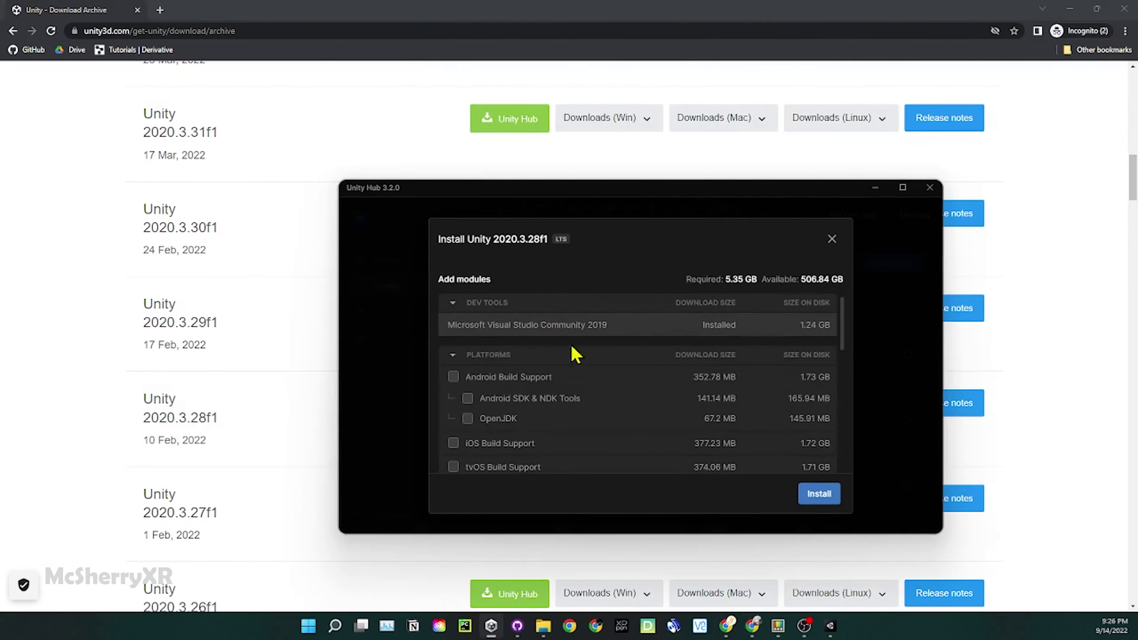
# Add Universal Windows Platform Build Support and Windows Build Support (IL2CPP) to the Unity 2020.3.28f1 installation and start installing.
pyautogui.scroll(-4, 545, 396)
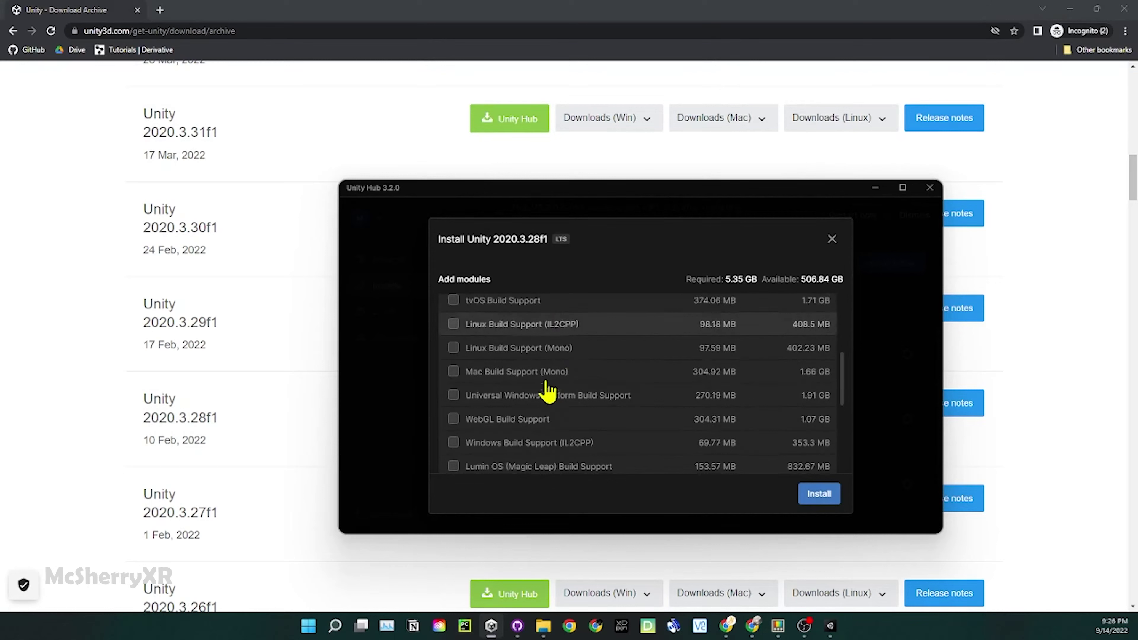
pyautogui.scroll(-1, 548, 392)
pyautogui.scroll(-3, 547, 395)
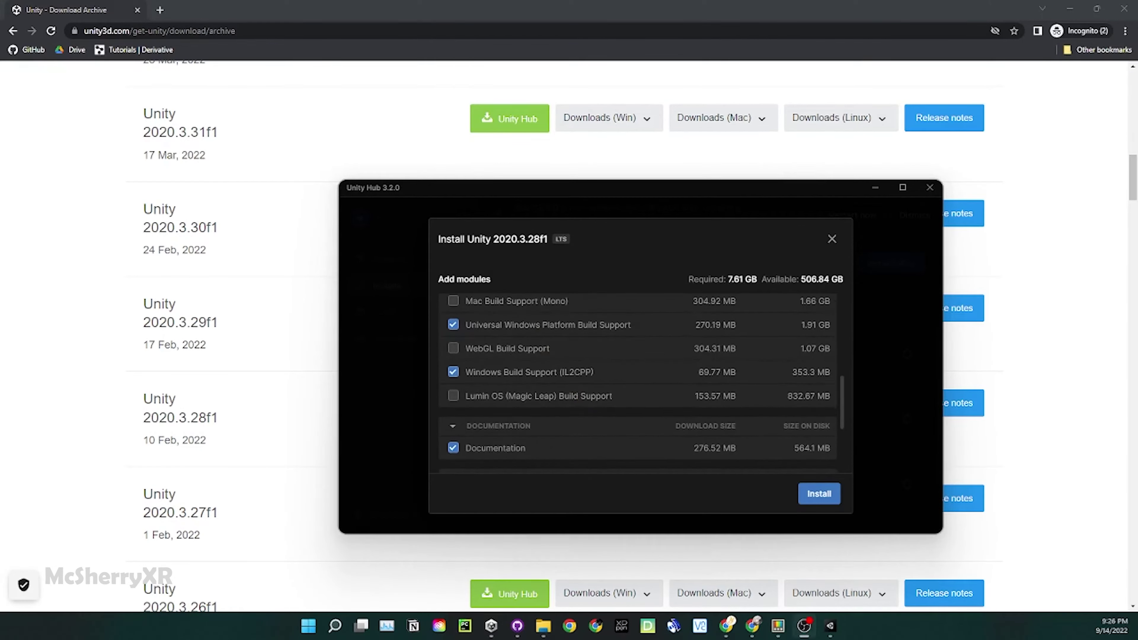
pyautogui.scroll(-1, 717, 421)
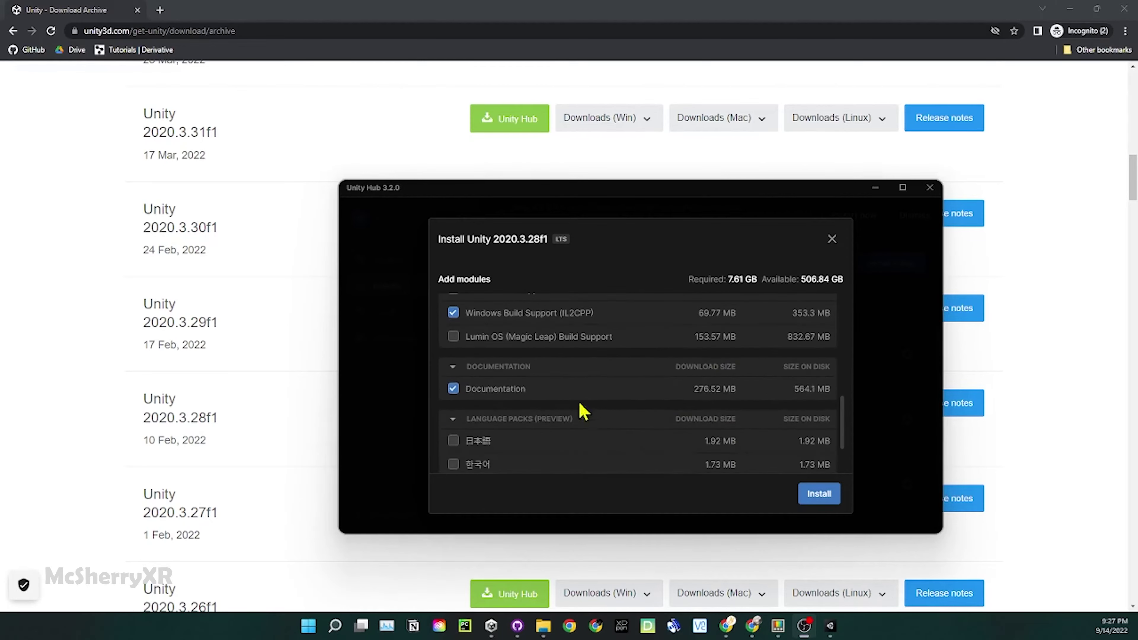
pyautogui.click(581, 395)
pyautogui.click(820, 493)
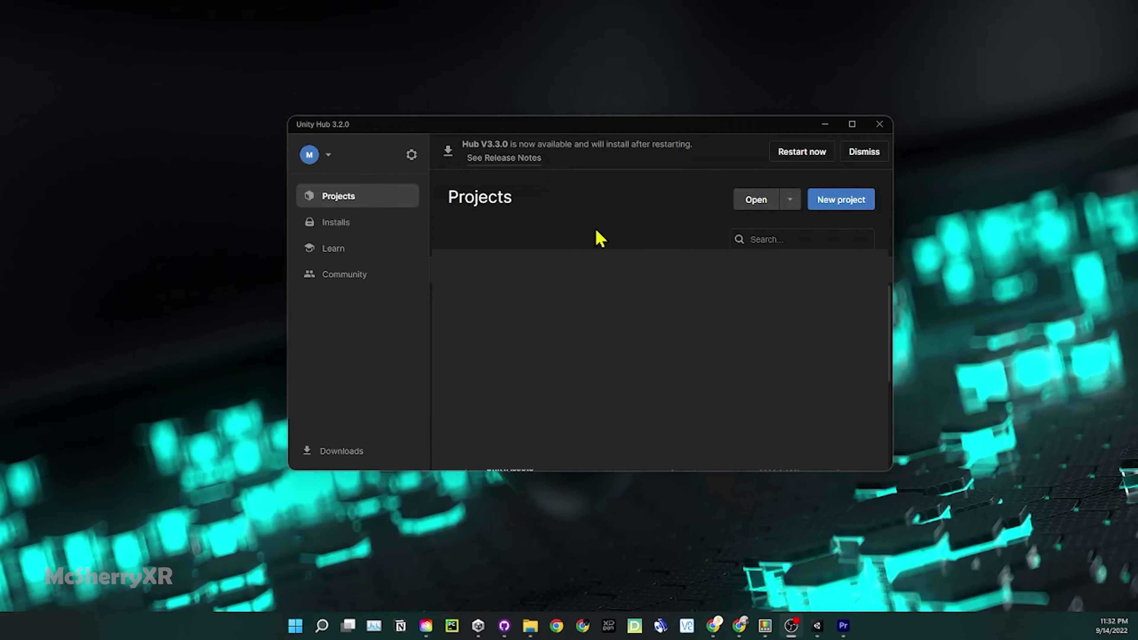
# Create a new 3D project named 1stARproject in Unity Hub with editor version 2020.3.29f1.
pyautogui.click(869, 205)
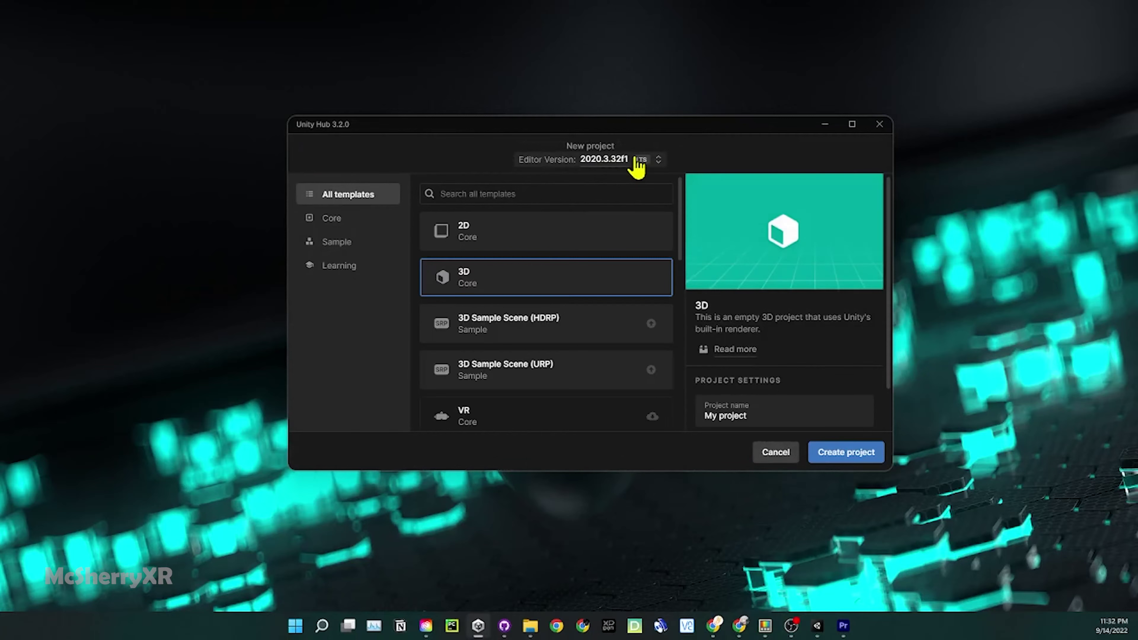
pyautogui.click(636, 163)
pyautogui.click(618, 255)
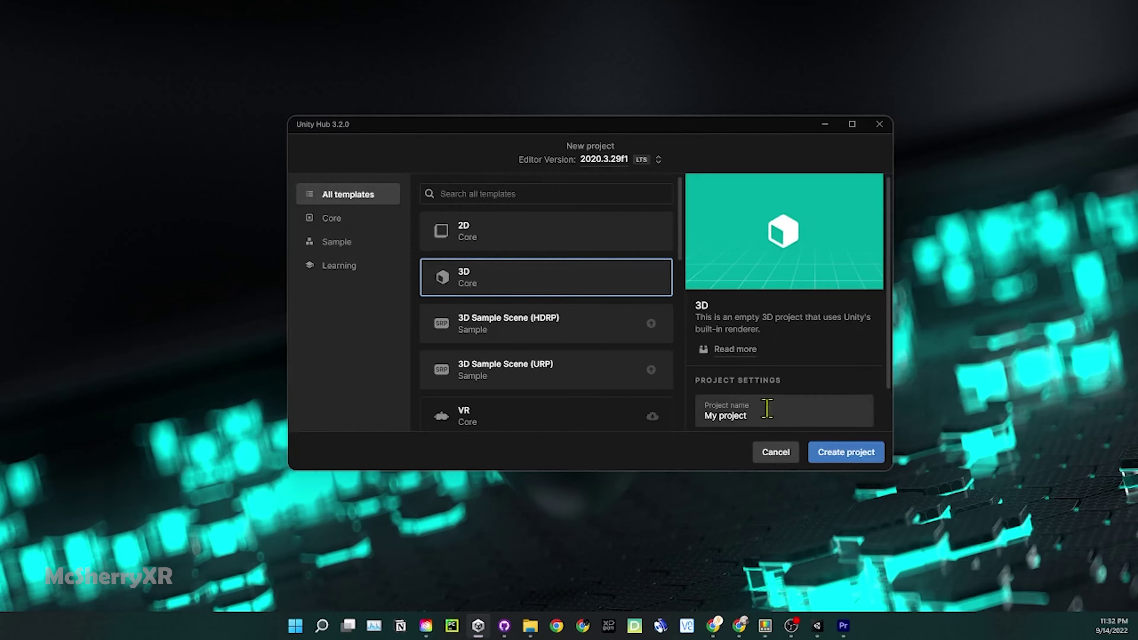
pyautogui.moveTo(767, 410); pyautogui.dragTo(717, 414)
pyautogui.scroll(-1, 699, 424)
pyautogui.write('1stARproject')
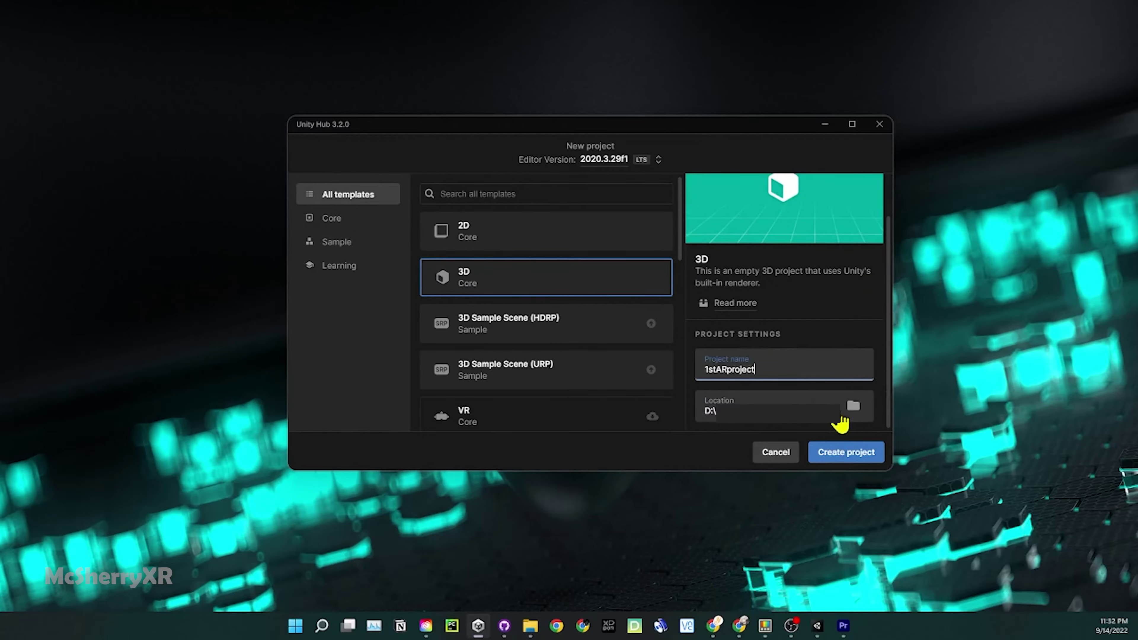
pyautogui.click(851, 453)
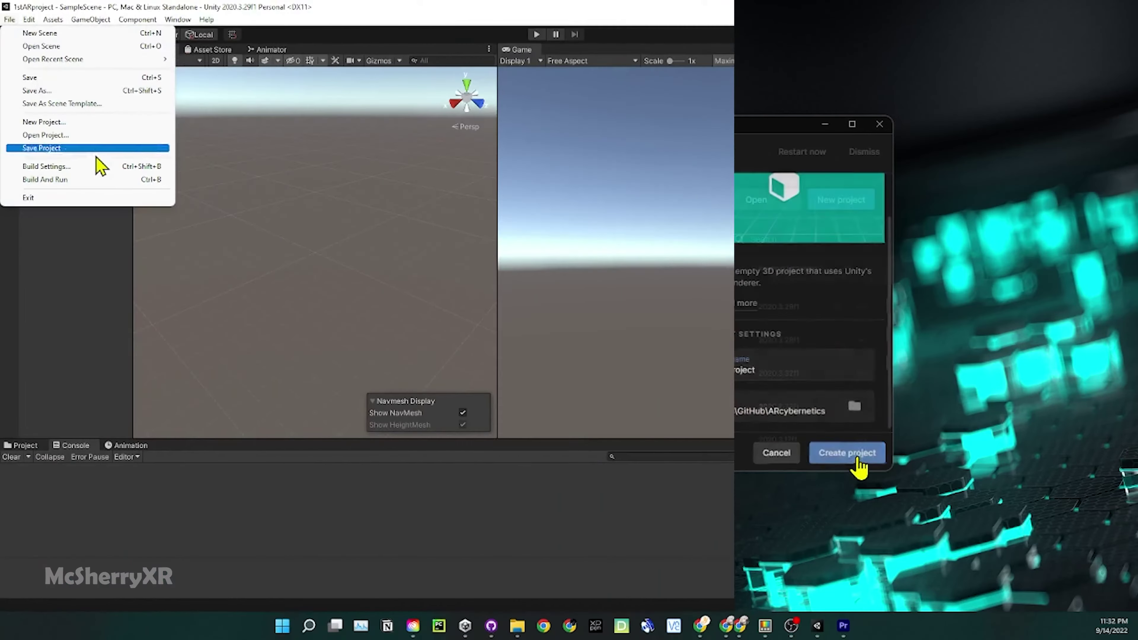
# Switch the project's build platform to Universal Windows Platform with HoloLens as target device and ARM64 architecture.
pyautogui.click(72, 166)
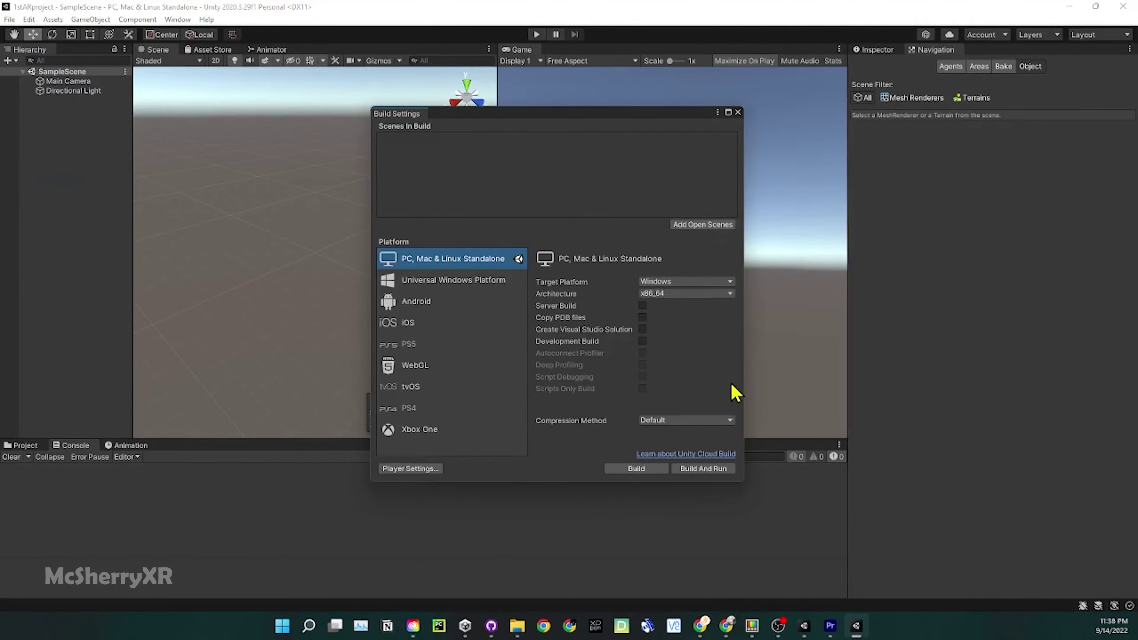
pyautogui.click(452, 279)
pyautogui.click(695, 283)
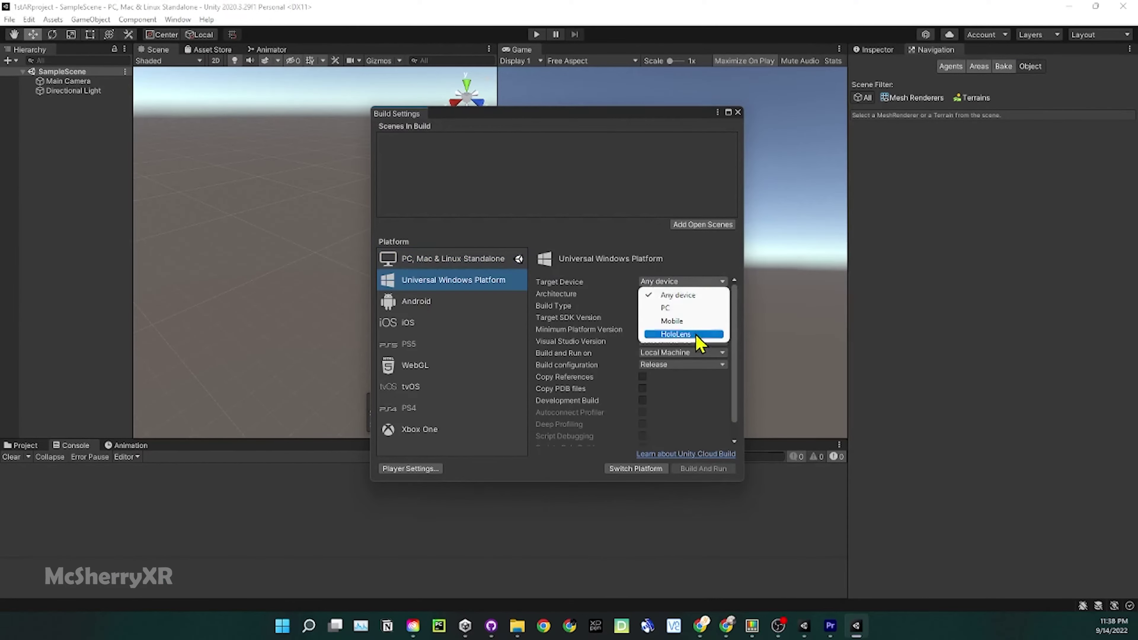
pyautogui.click(699, 337)
pyautogui.click(697, 295)
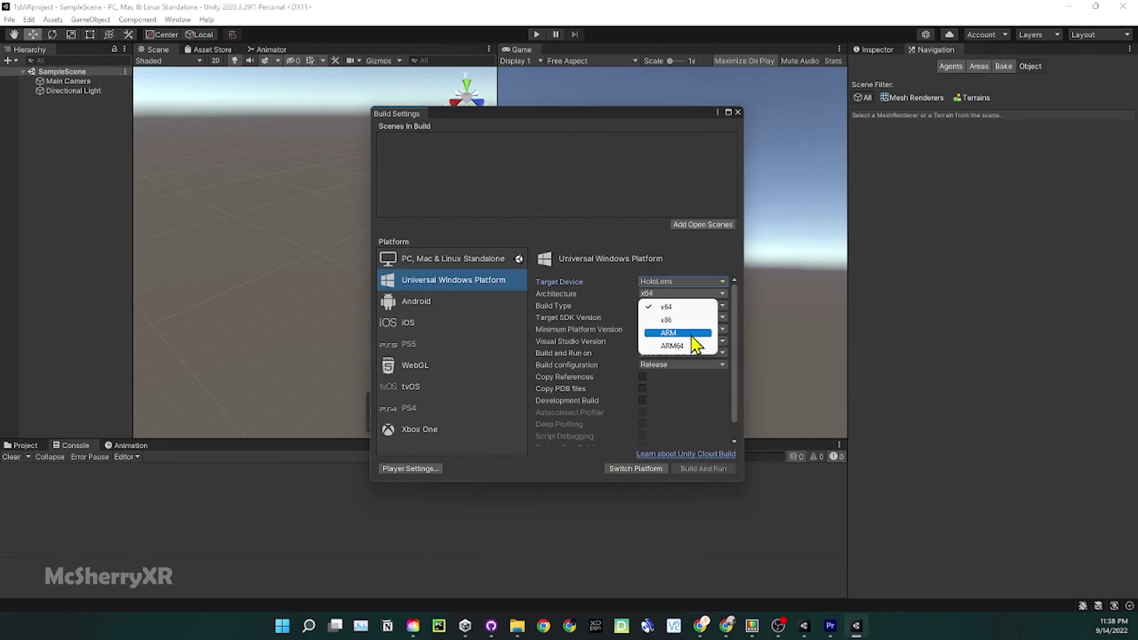
pyautogui.click(676, 346)
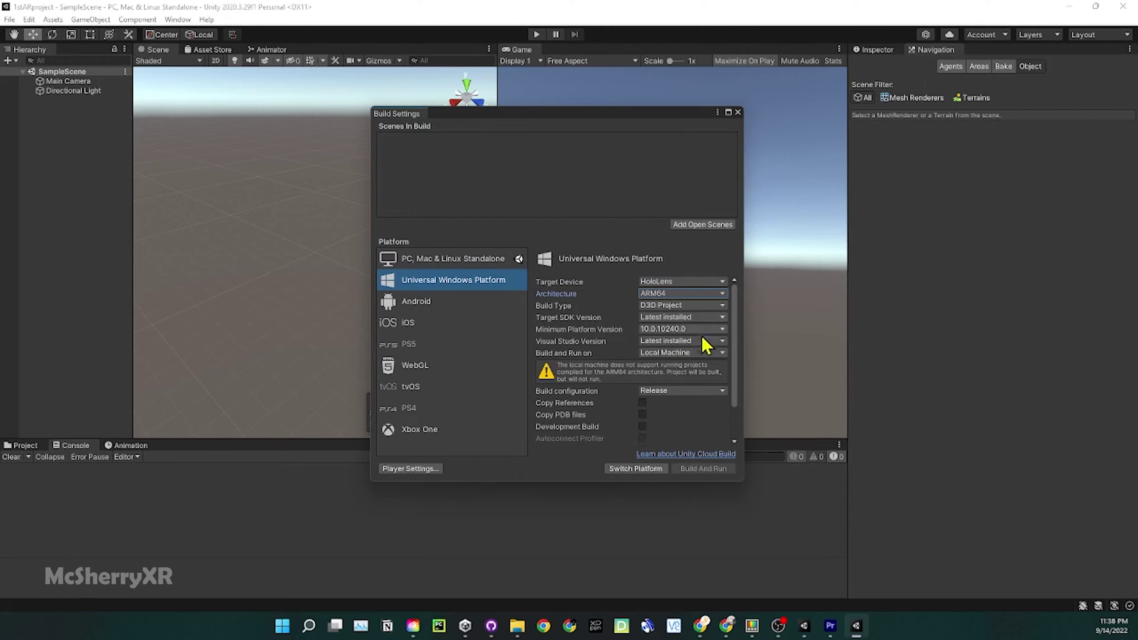
pyautogui.click(650, 469)
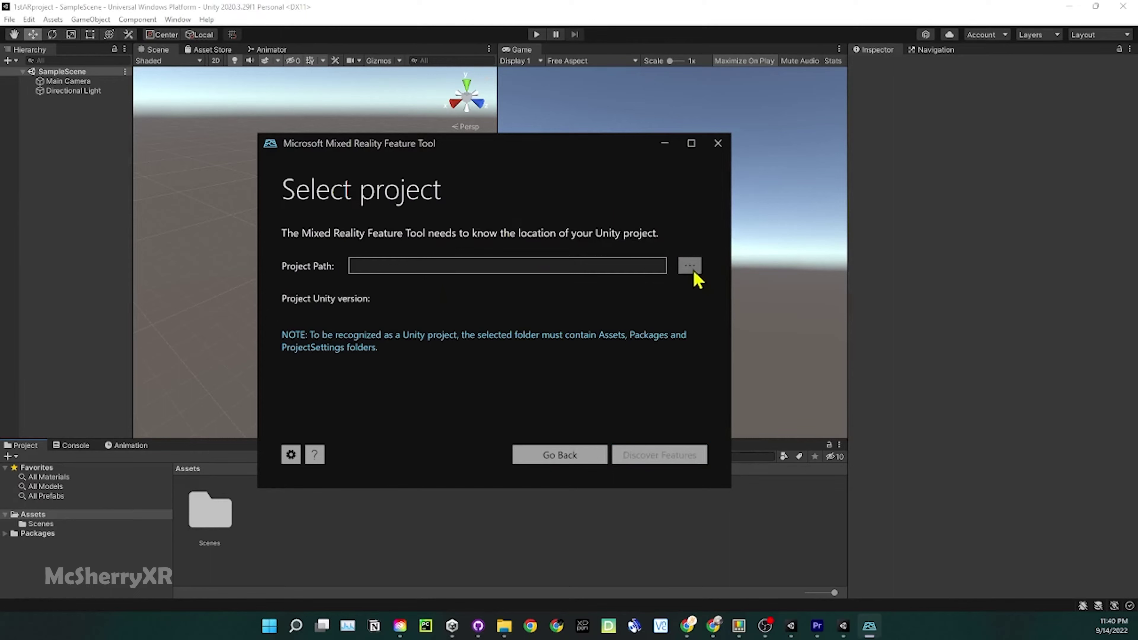
# Set the 1stARproject folder as the project path in the Microsoft Mixed Reality Feature Tool and discover its features.
pyautogui.click(690, 265)
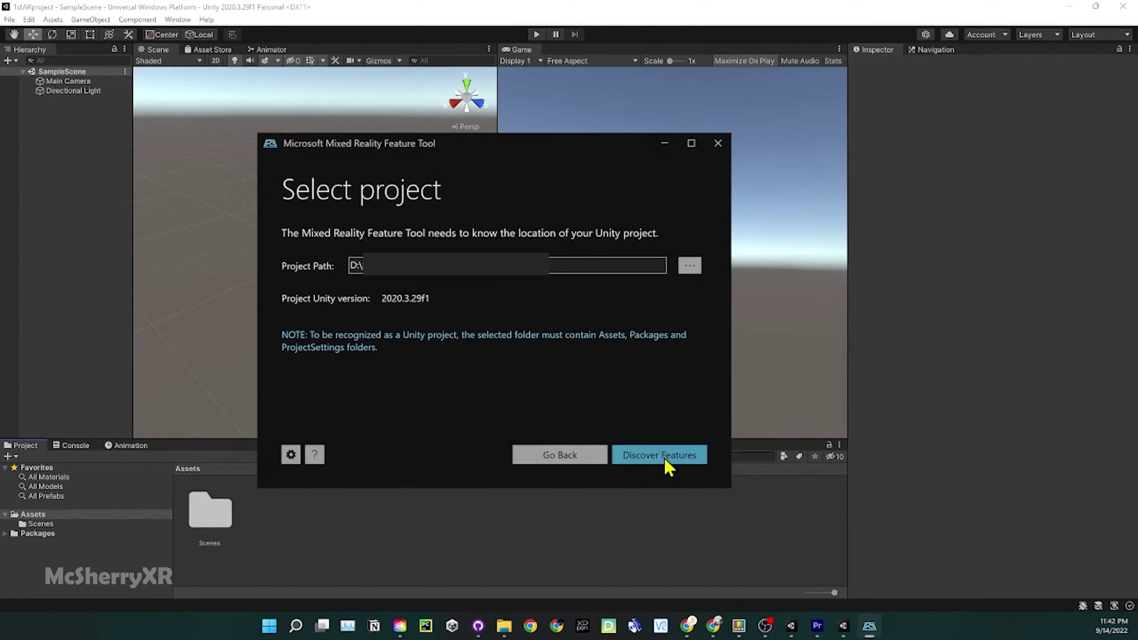
pyautogui.click(667, 465)
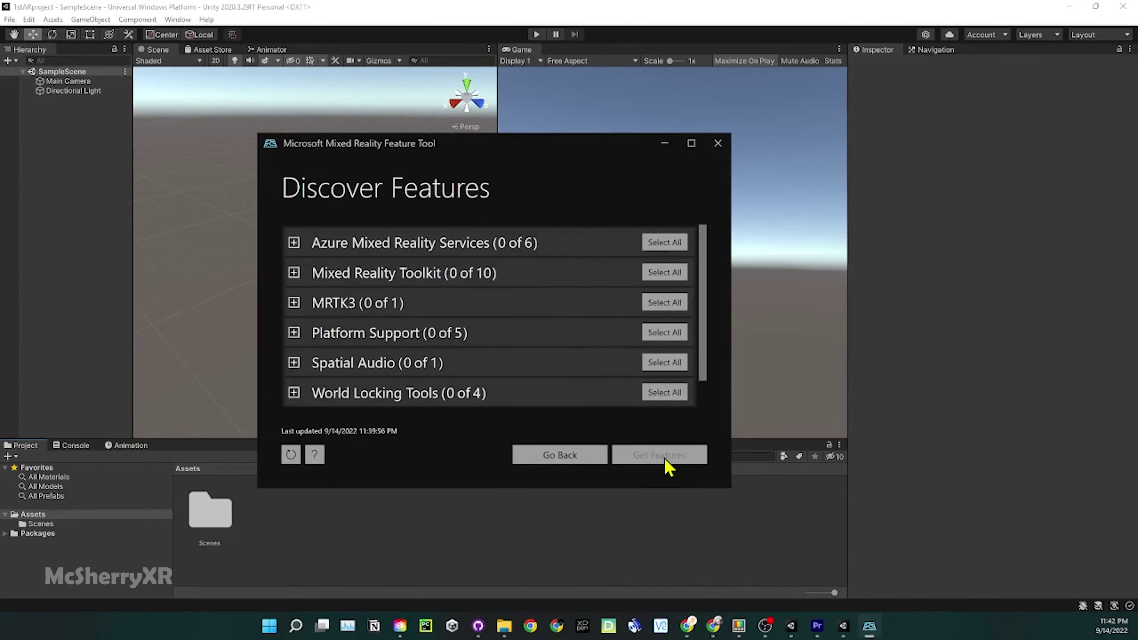
# Select Mixed Reality Toolkit Examples, Extensions and Foundation 2.8.2, plus the Mixed Reality OpenXR Plugin 1.5.0 under Platform Support.
pyautogui.click(293, 273)
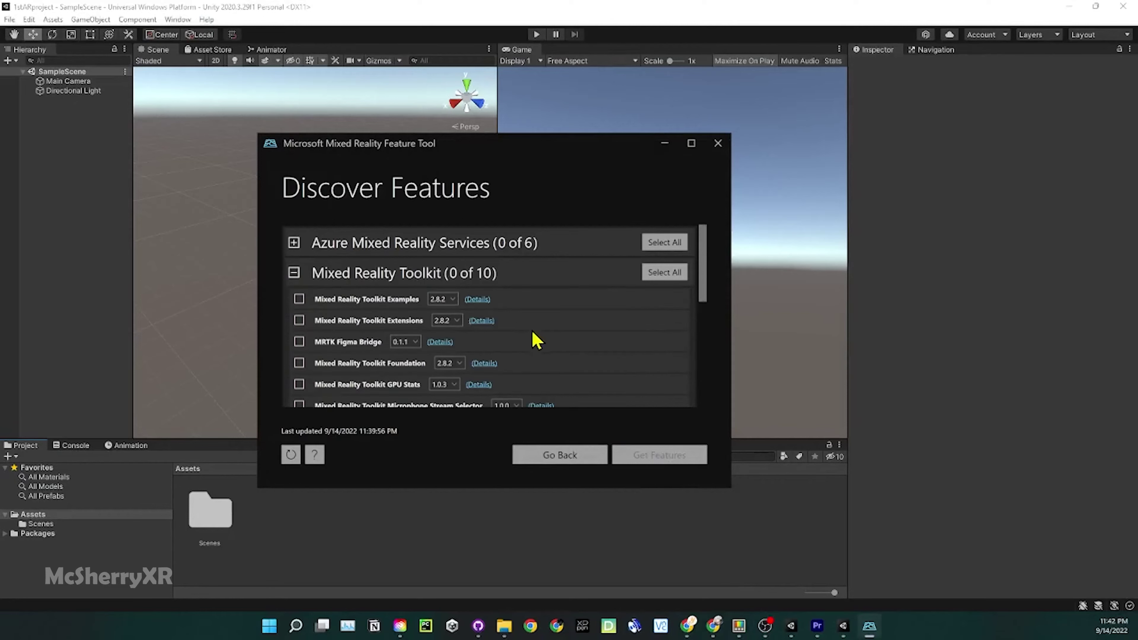
pyautogui.scroll(-1, 534, 339)
pyautogui.click(299, 292)
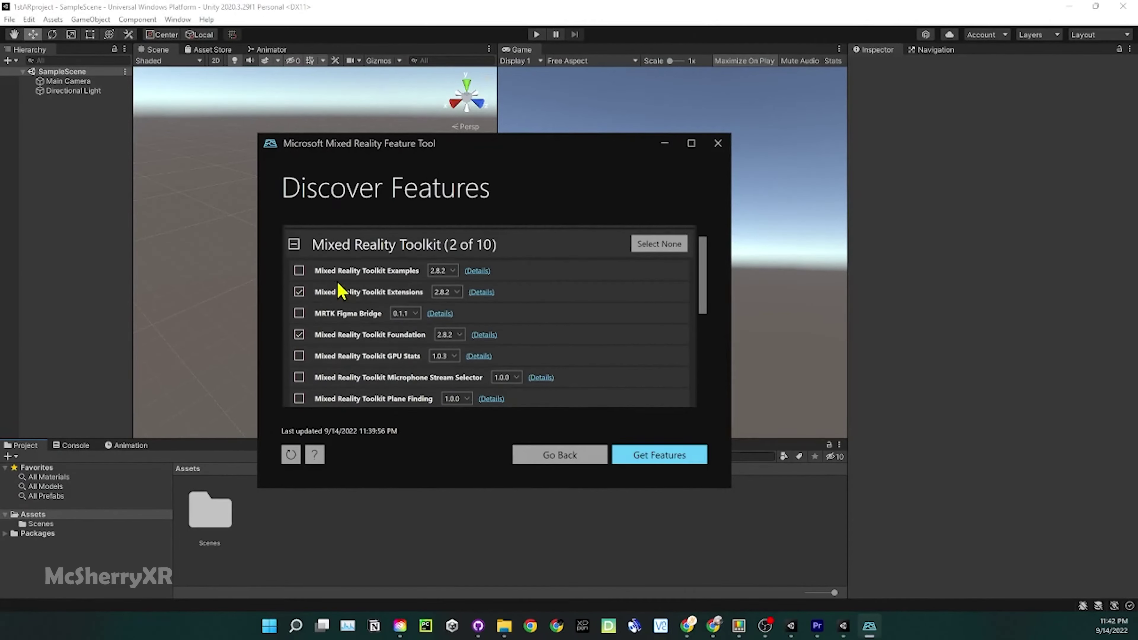
pyautogui.scroll(-5, 300, 280)
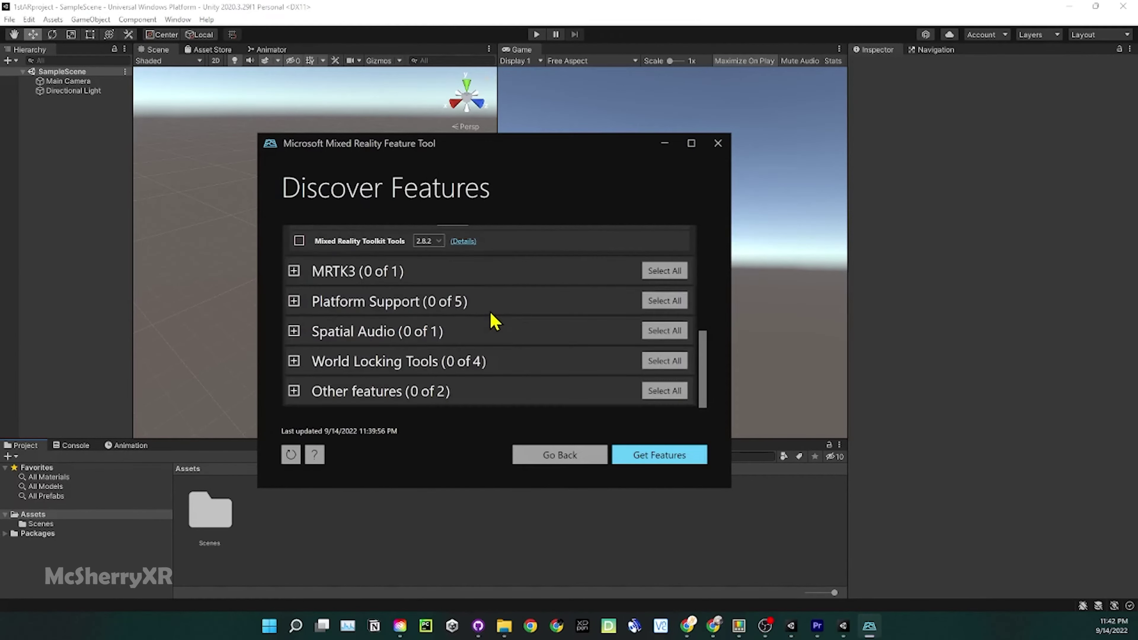
pyautogui.click(294, 301)
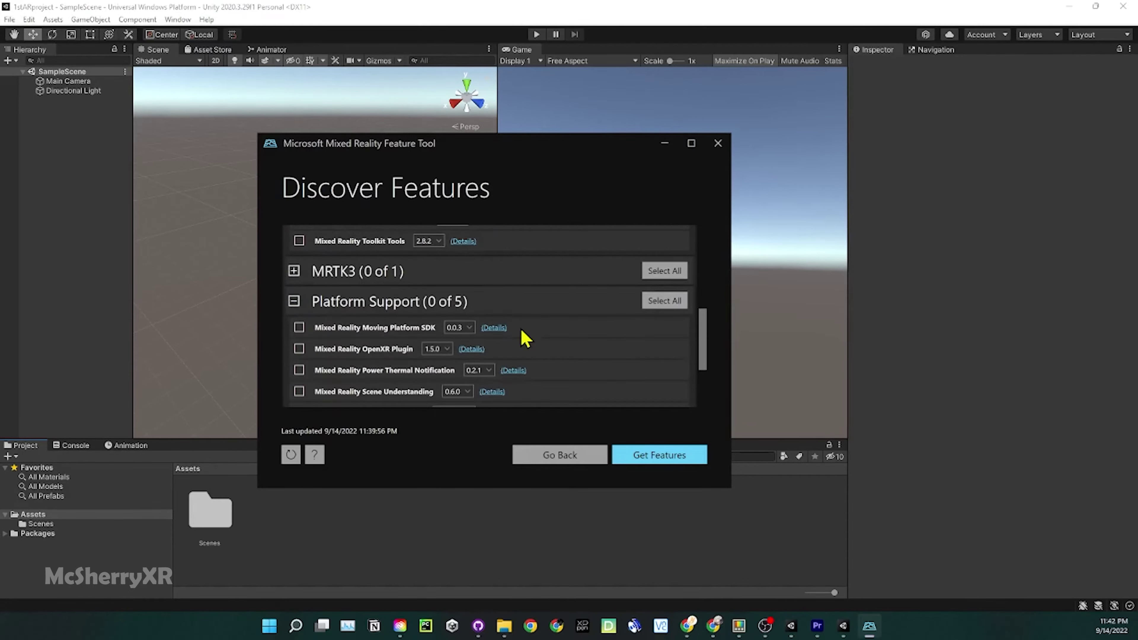
pyautogui.click(298, 349)
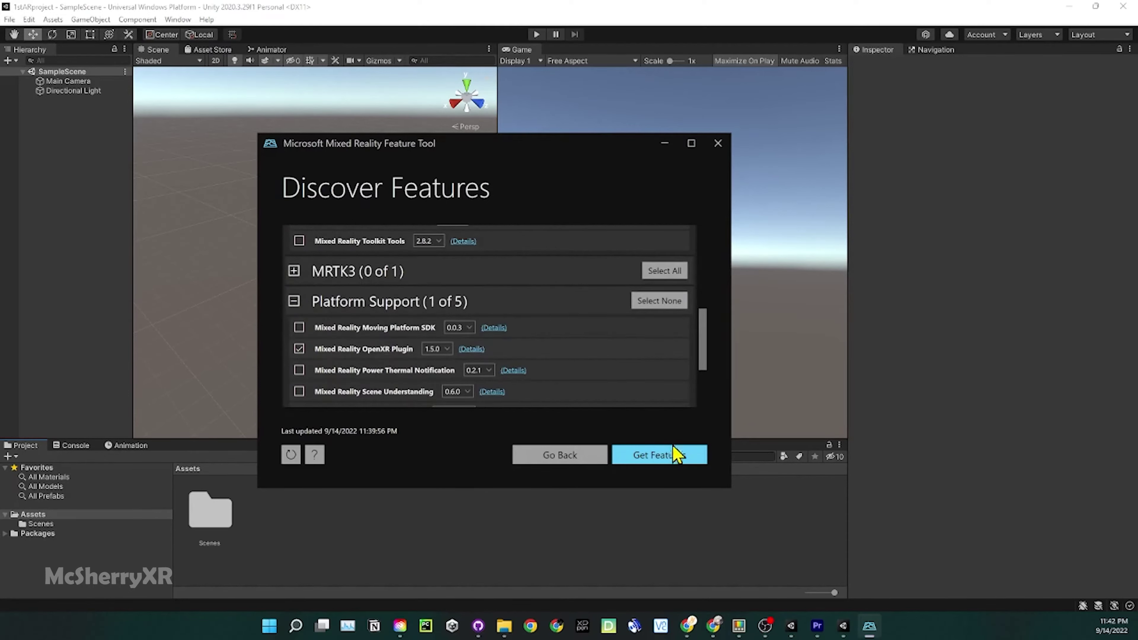
# Validate the selected features and import them into 1stARproject, exiting the feature tool to return to Unity.
pyautogui.click(677, 459)
pyautogui.click(582, 460)
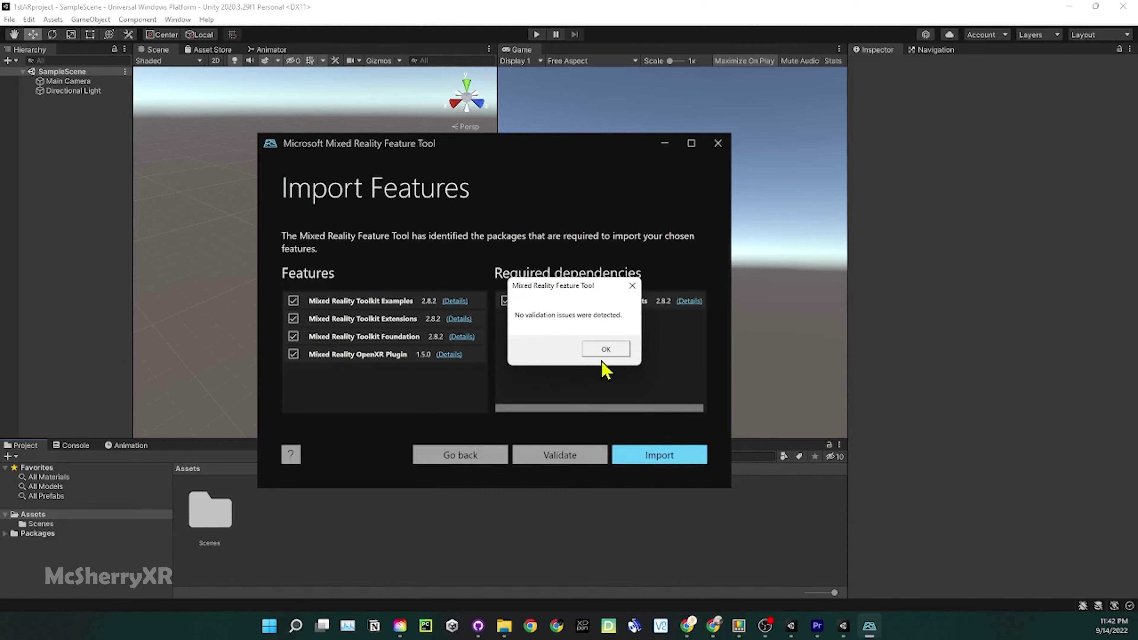
pyautogui.click(606, 351)
pyautogui.click(667, 460)
pyautogui.click(679, 458)
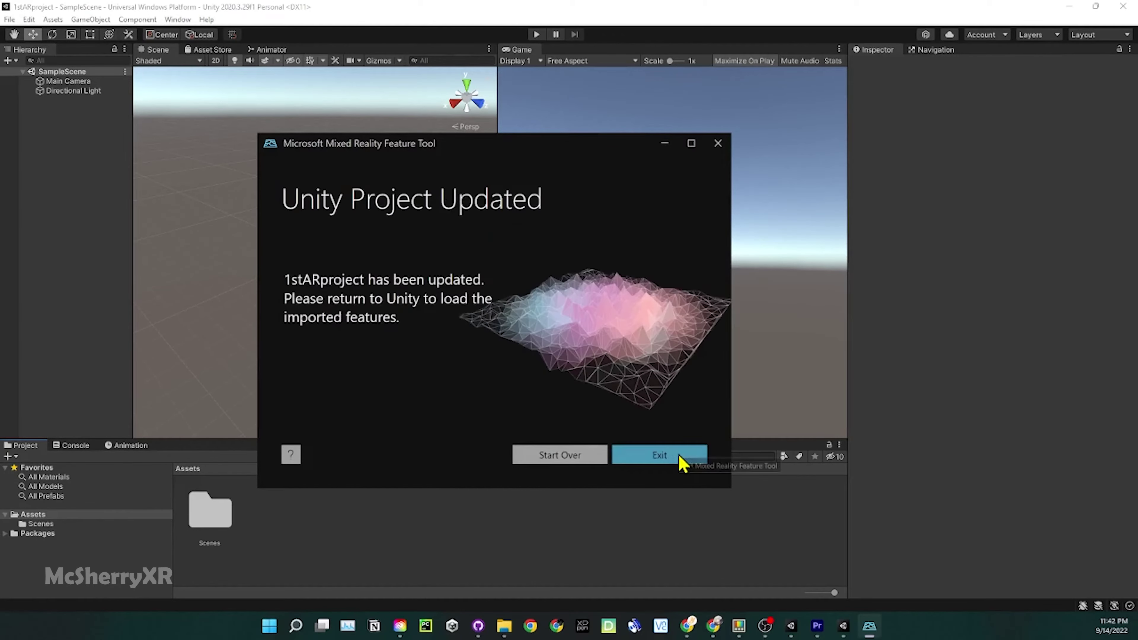
pyautogui.click(679, 459)
pyautogui.click(612, 351)
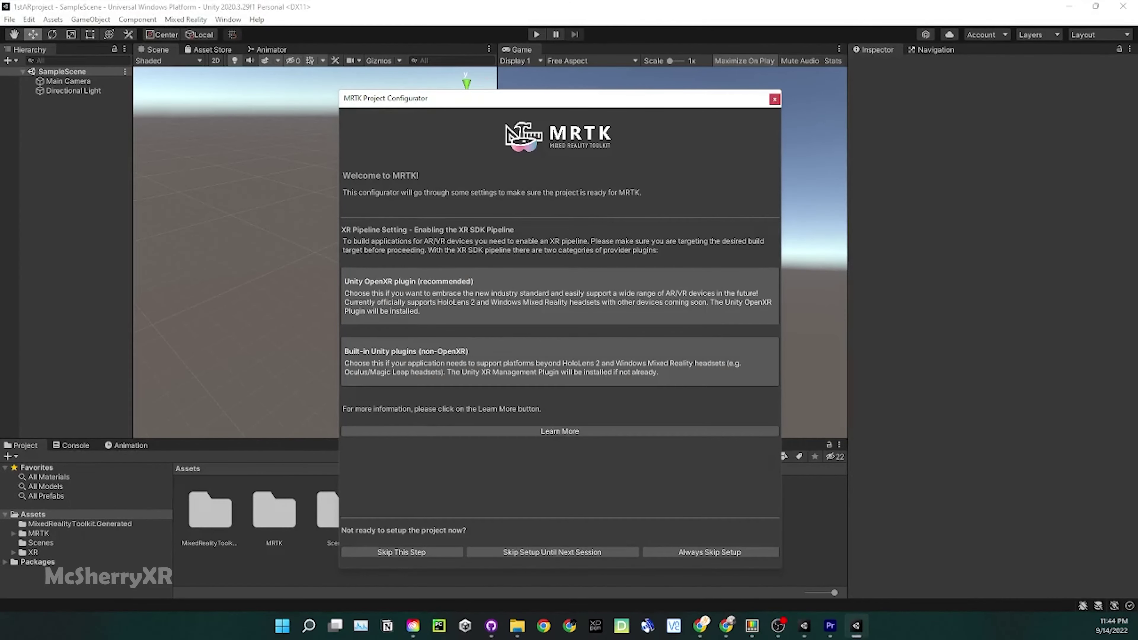
# Choose the Unity OpenXR plugin for MRTK and enable OpenXR with the Microsoft HoloLens feature group for Universal Windows Platform.
pyautogui.click(566, 321)
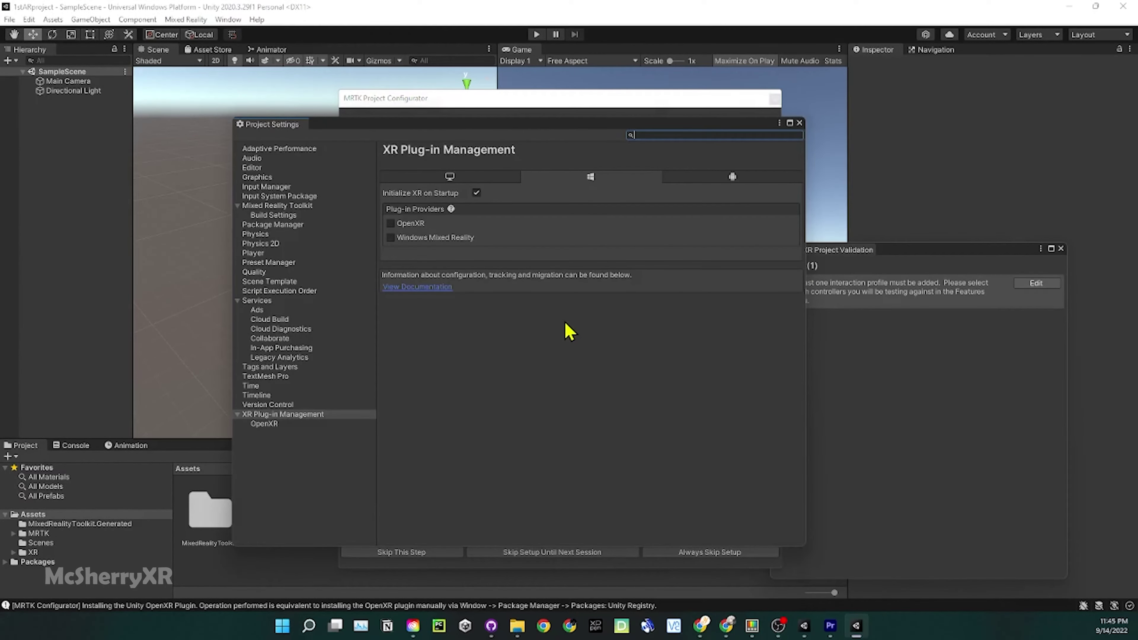
pyautogui.click(415, 224)
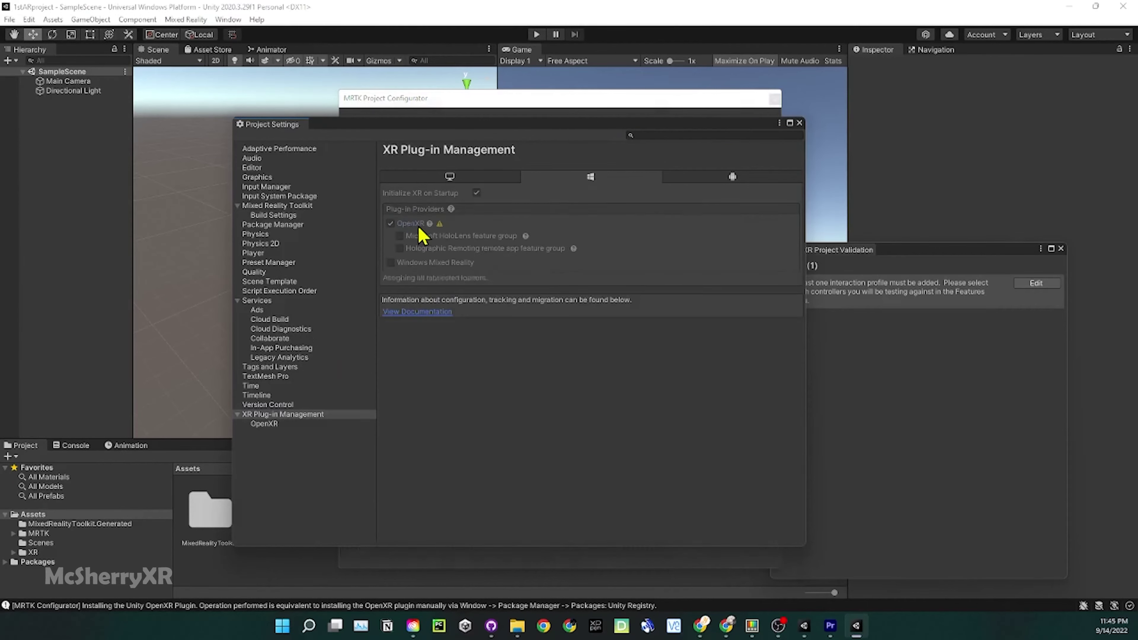
pyautogui.click(419, 236)
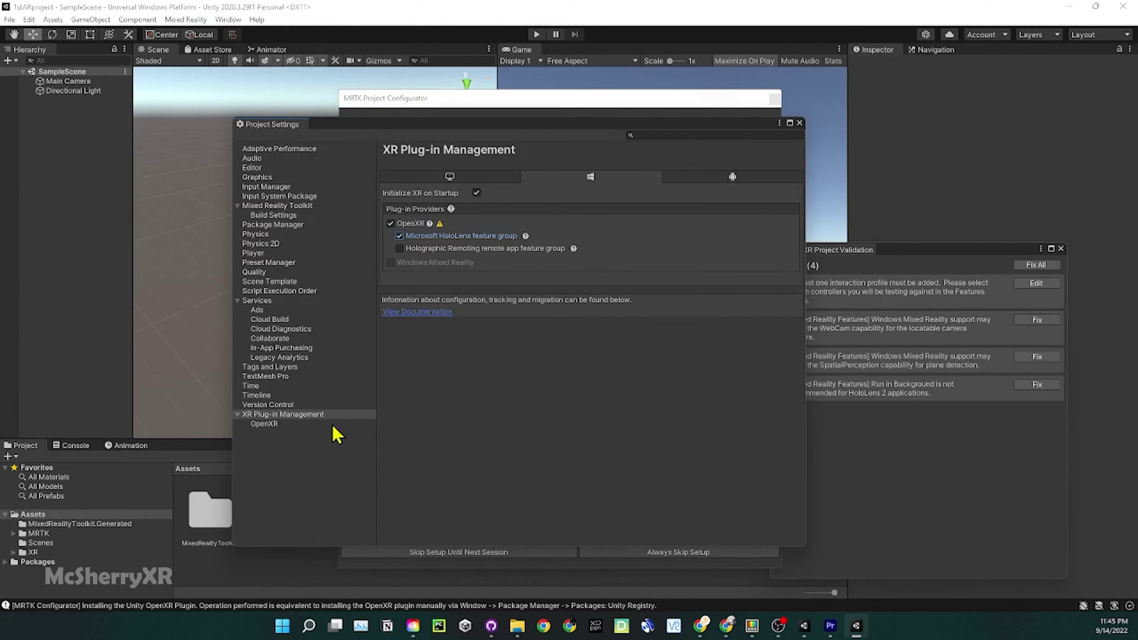
# Set the OpenXR depth submission mode to Depth 16 Bit for the Universal Windows Platform.
pyautogui.click(270, 426)
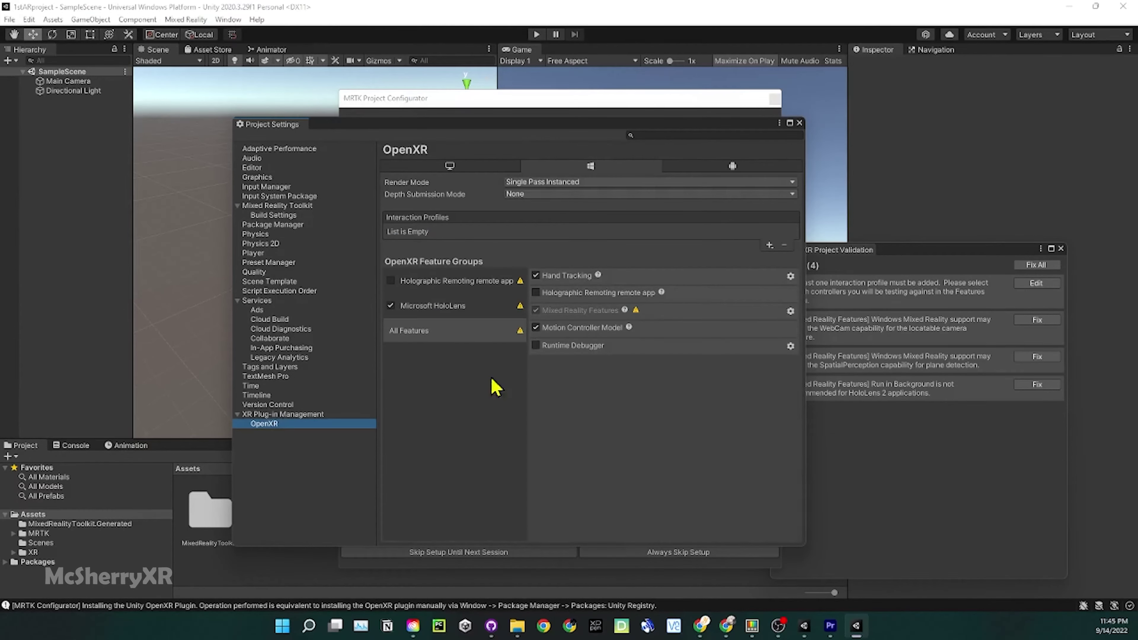
pyautogui.click(590, 194)
pyautogui.click(575, 221)
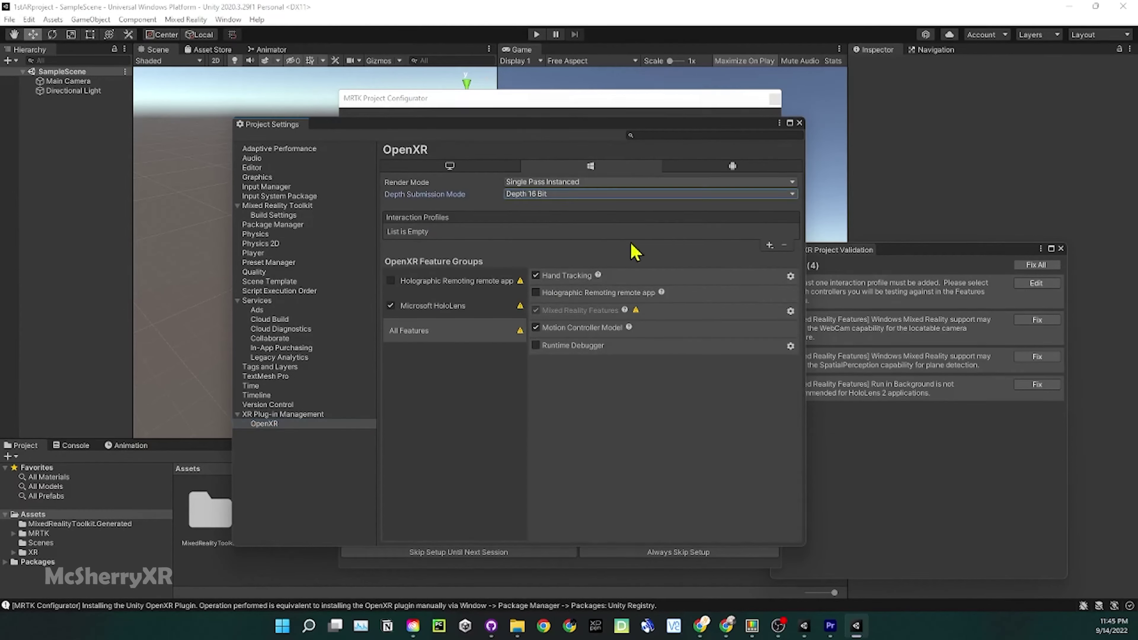
# Add the Eye Gaze Interaction, Microsoft Hand Interaction and Microsoft Motion Controller profiles to the OpenXR interaction profiles.
pyautogui.click(769, 246)
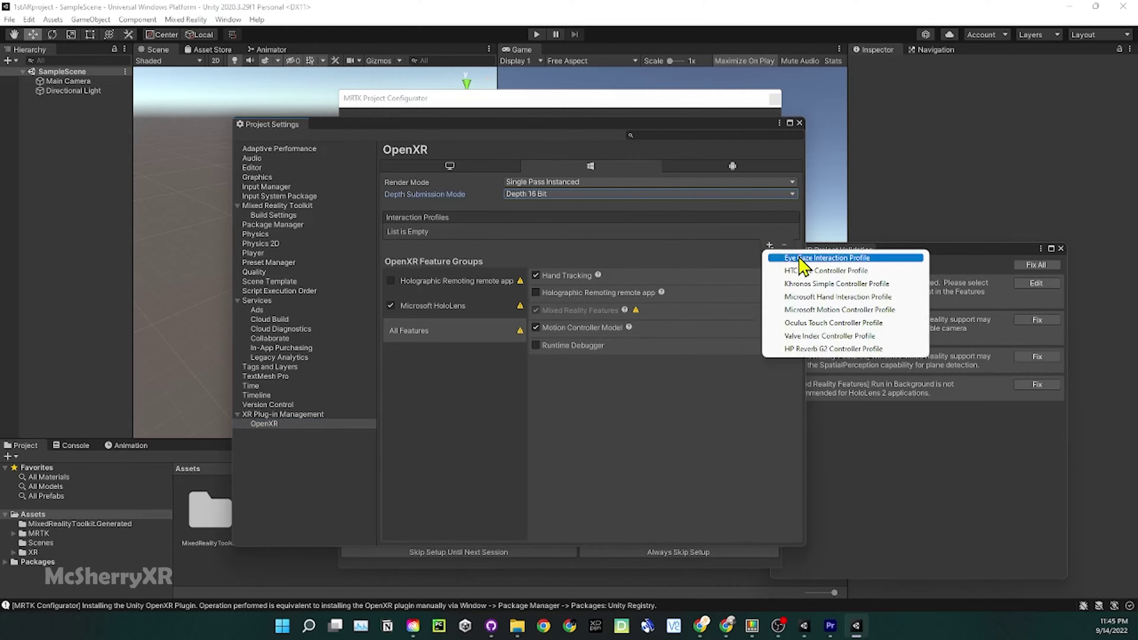
pyautogui.click(793, 259)
pyautogui.click(769, 246)
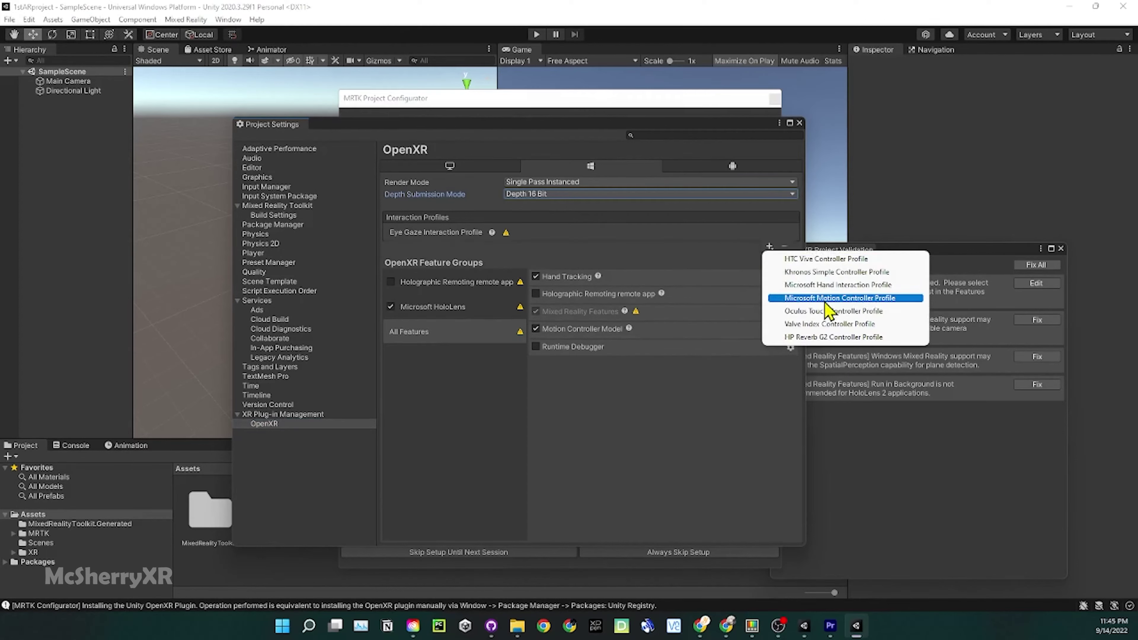
pyautogui.click(827, 285)
pyautogui.click(769, 260)
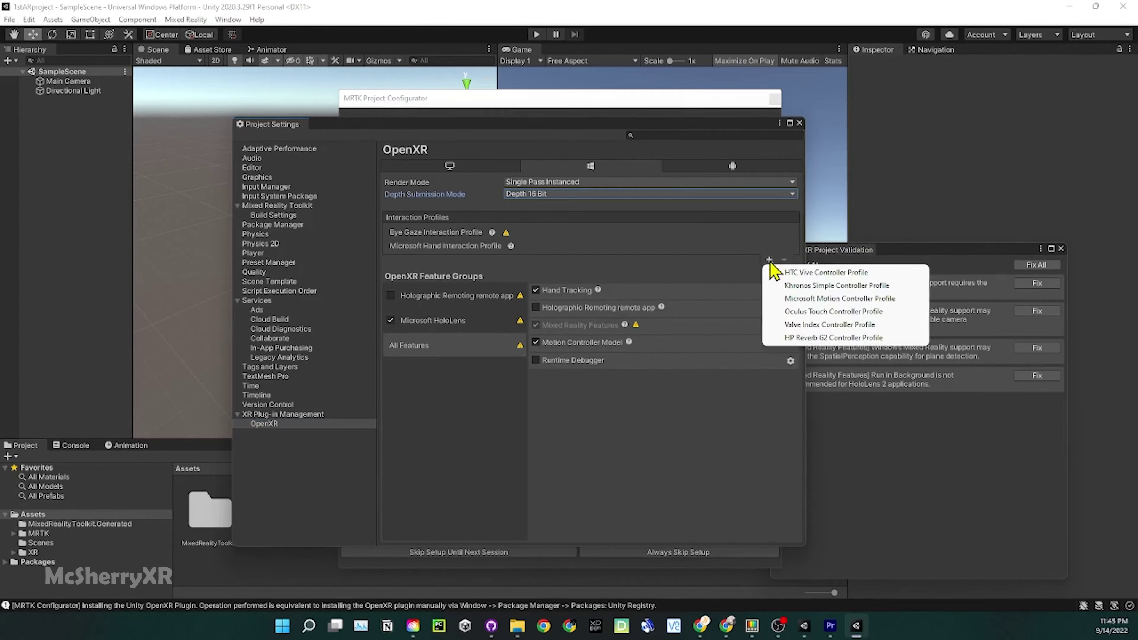
pyautogui.click(799, 299)
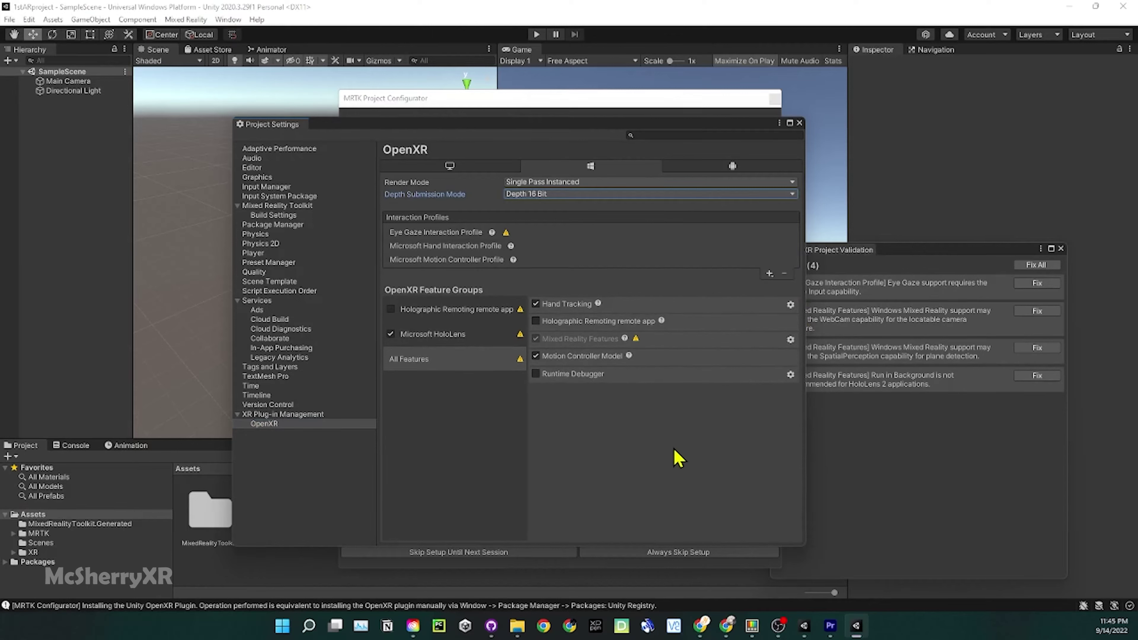
# Enable the Holographic Remoting remote app feature and fix all issues listed in OpenXR Project Validation.
pyautogui.click(536, 321)
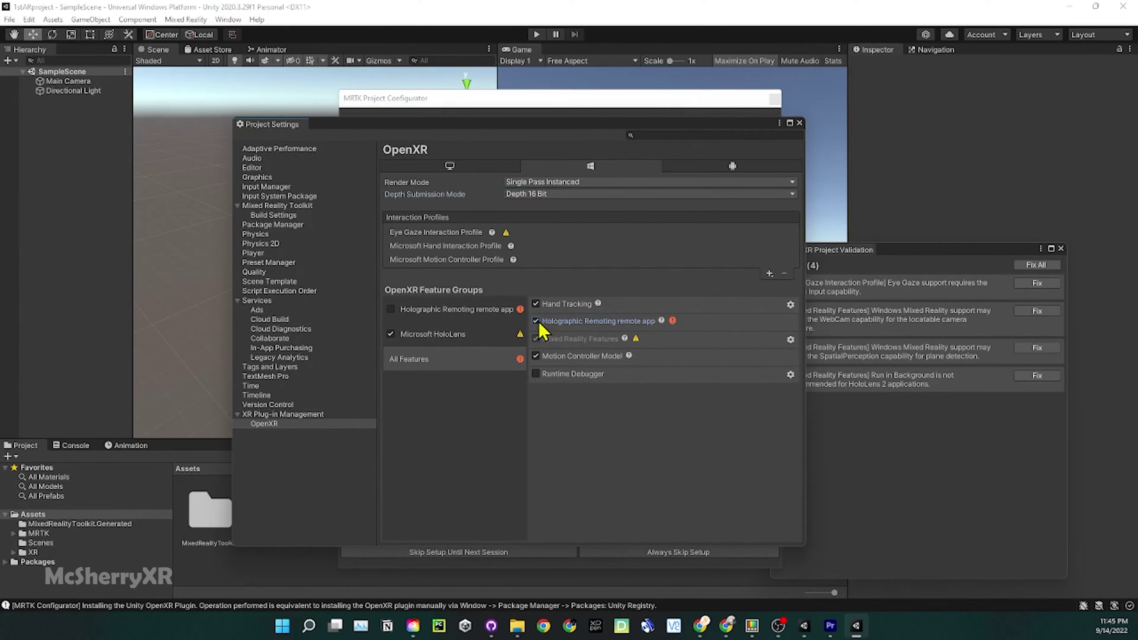
pyautogui.click(944, 249)
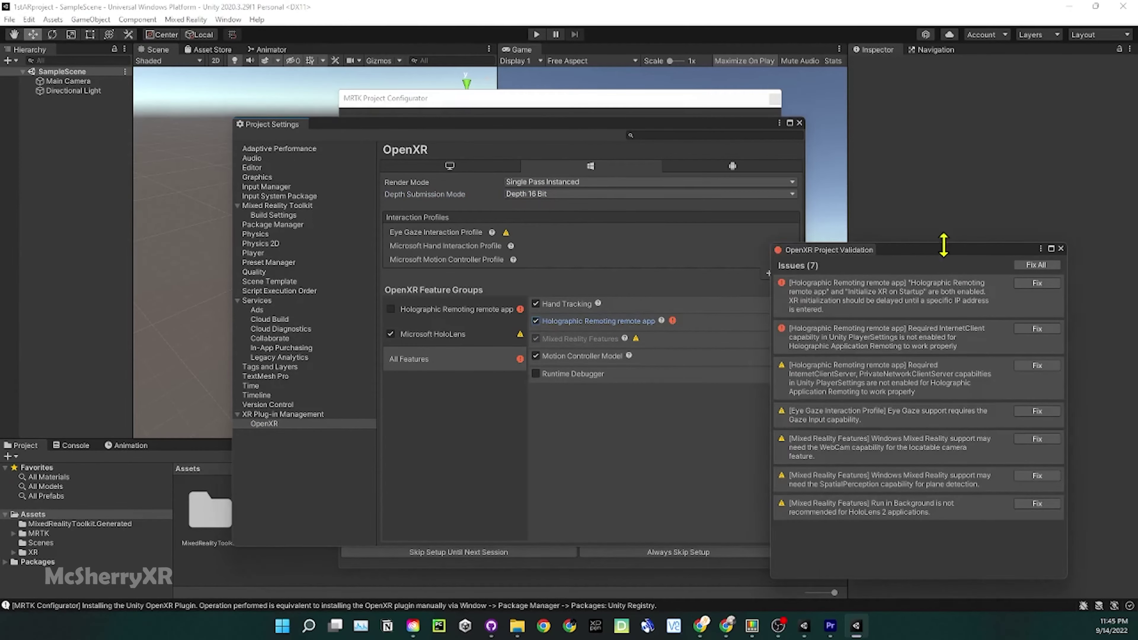
pyautogui.click(1036, 265)
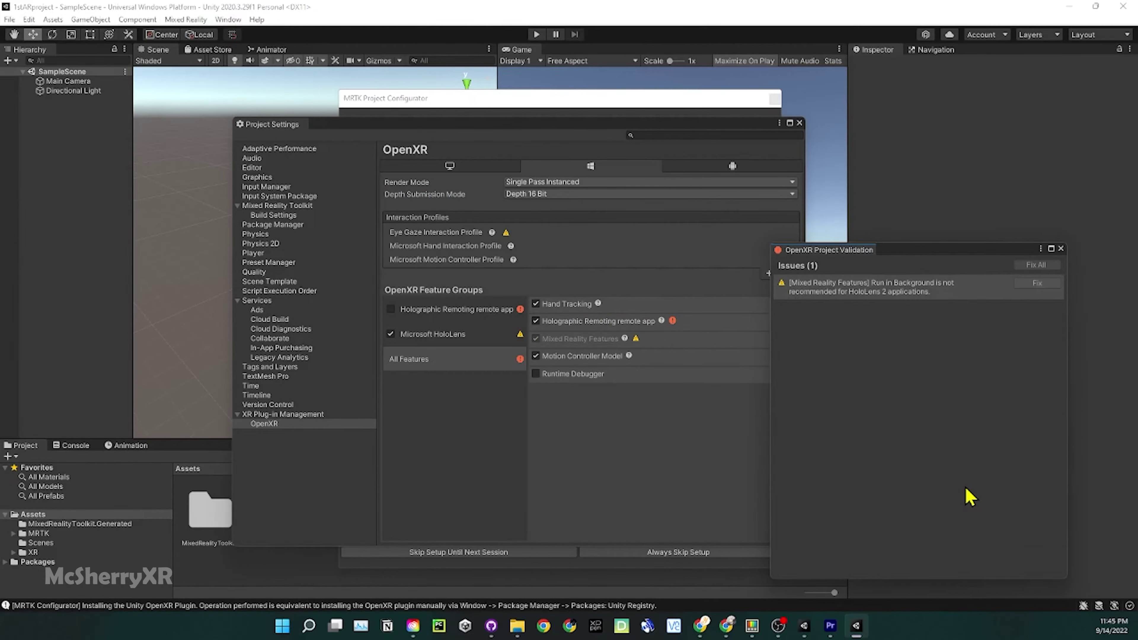
# Apply the recommended HoloLens 2 project settings in the MRTK Project Configurator and proceed through its following pages.
pyautogui.click(424, 381)
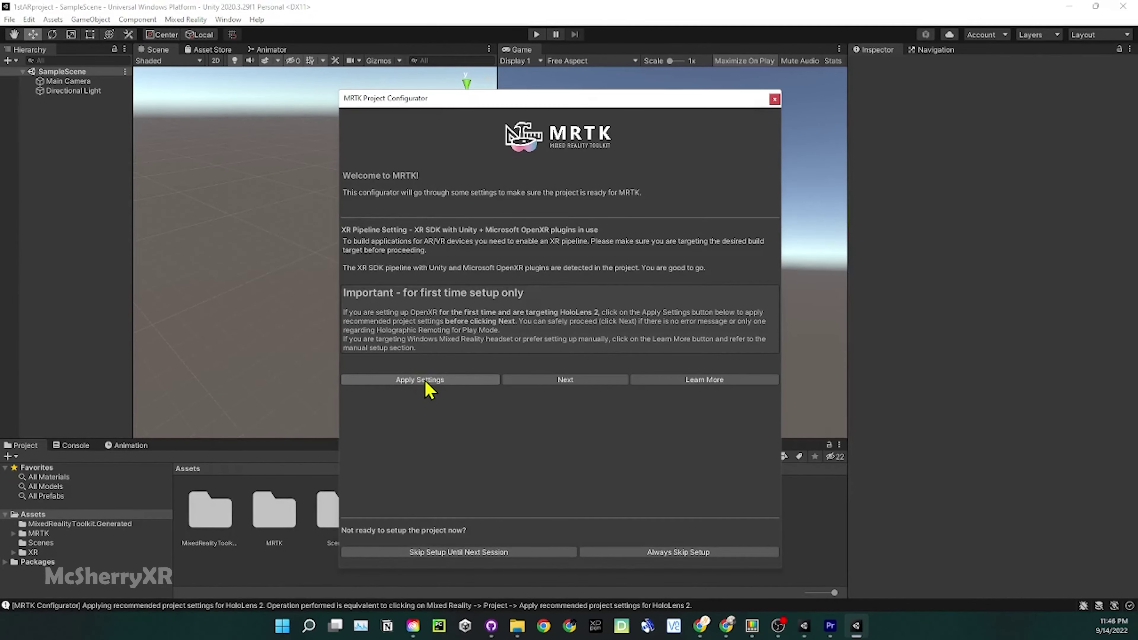
pyautogui.click(565, 381)
pyautogui.click(560, 437)
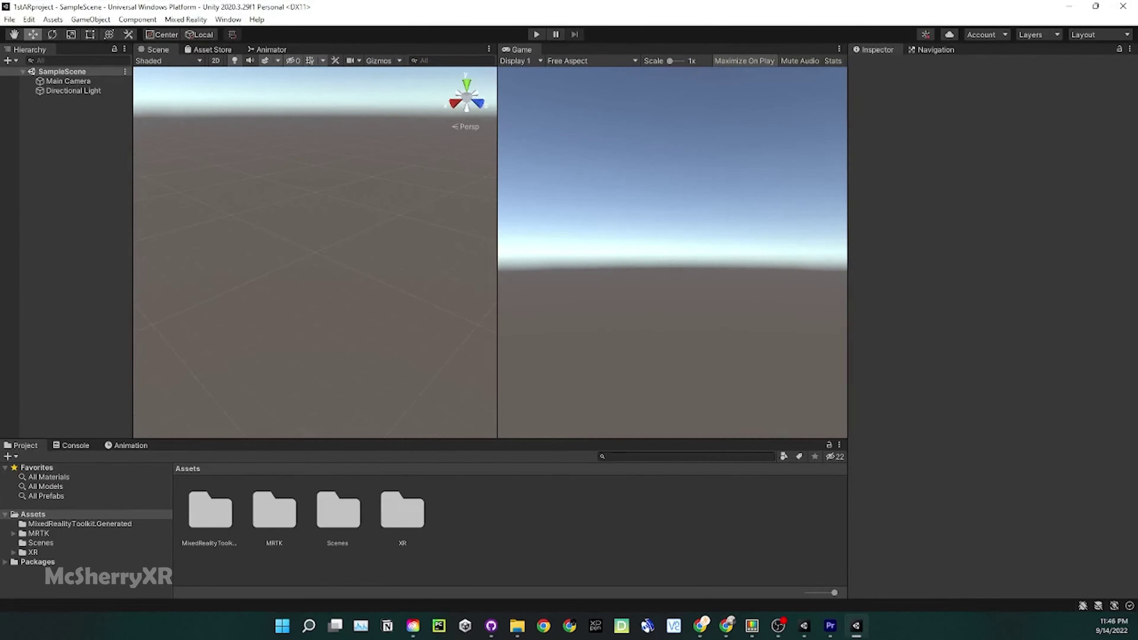
# Show the Common Prefabs folder of the Mixed Reality Toolkit Examples package and enlarge the project browser area.
pyautogui.doubleClick(216, 520)
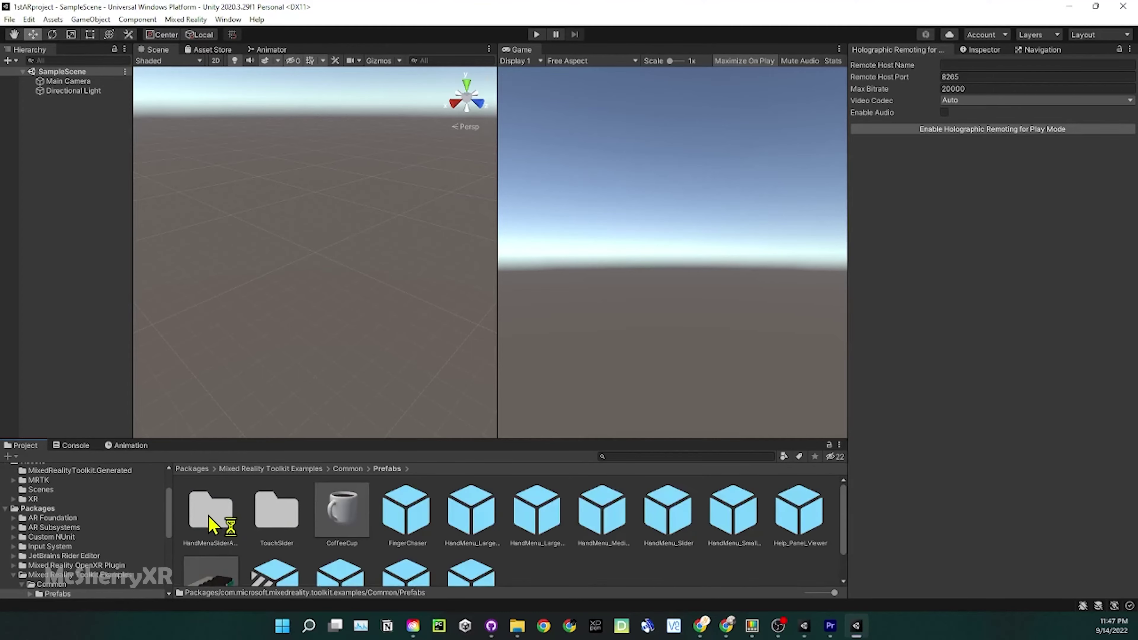
pyautogui.scroll(-1, 605, 526)
pyautogui.moveTo(610, 438); pyautogui.dragTo(626, 364)
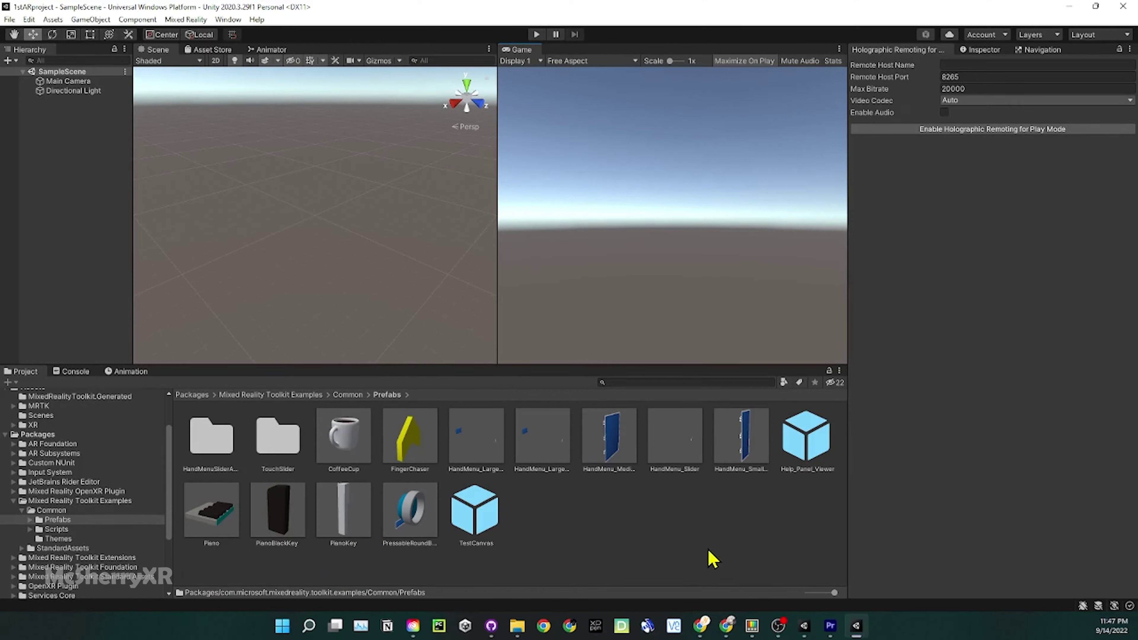
# Add the Mixed Reality Toolkit objects to SampleScene with the toolkit's Add to Scene and Configure command.
pyautogui.click(186, 19)
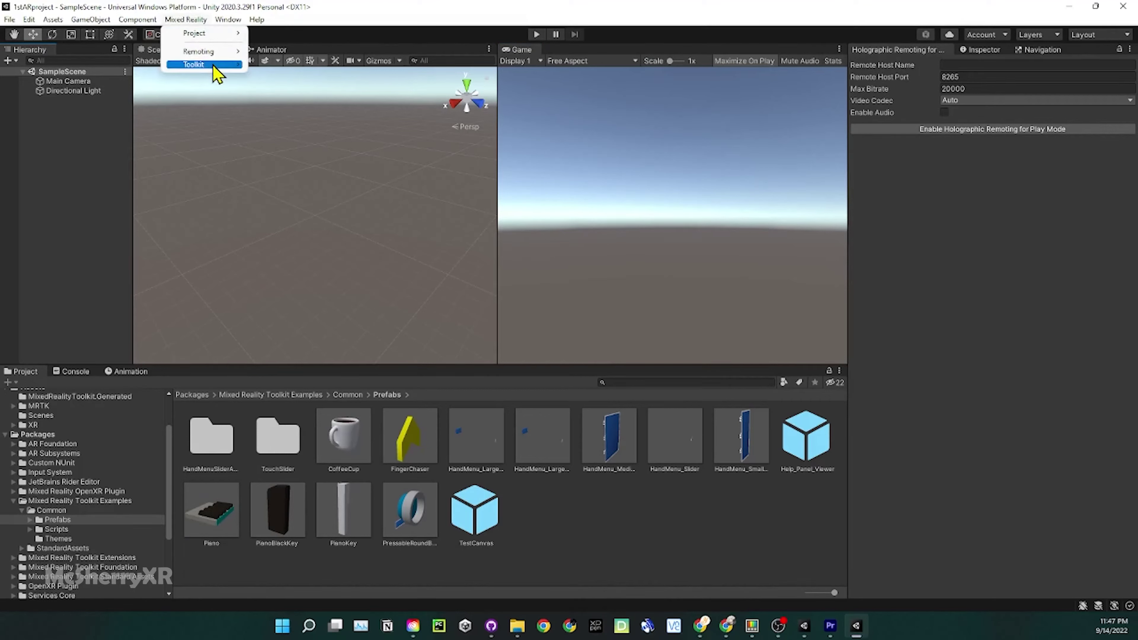
pyautogui.moveTo(215, 67)
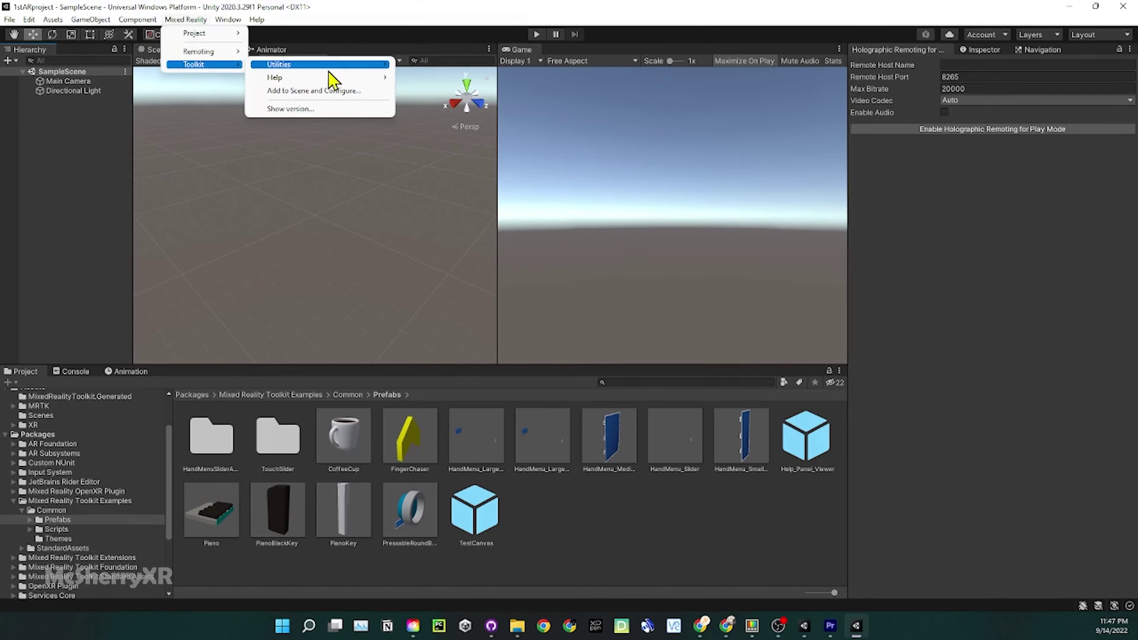
pyautogui.click(332, 92)
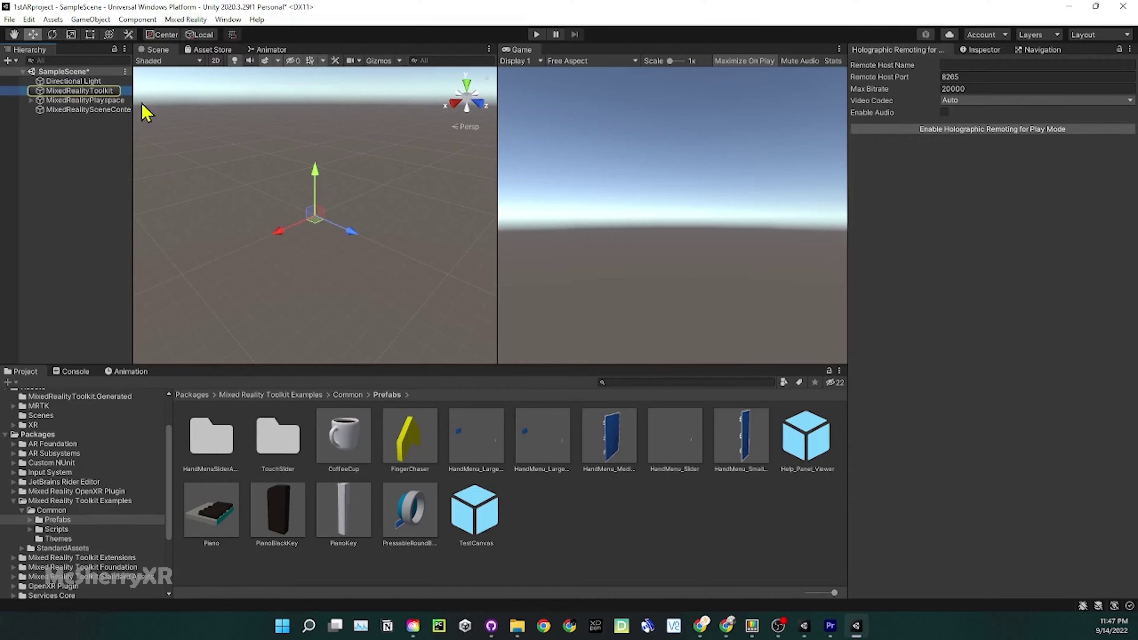
pyautogui.click(103, 146)
pyautogui.hotkey('ctrl', 'z')
pyautogui.click(101, 145)
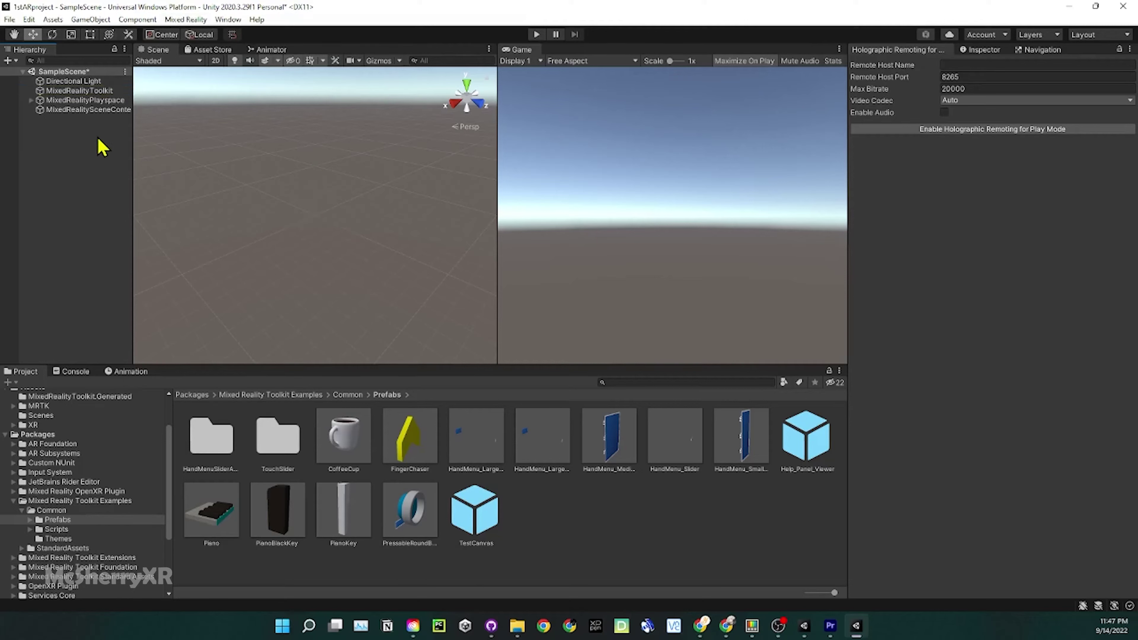
# Clone the MixedRealityToolkit object's default configuration profile as New MixedRealityToolkitConfigurationProfile.
pyautogui.click(100, 110)
pyautogui.click(103, 100)
pyautogui.click(79, 91)
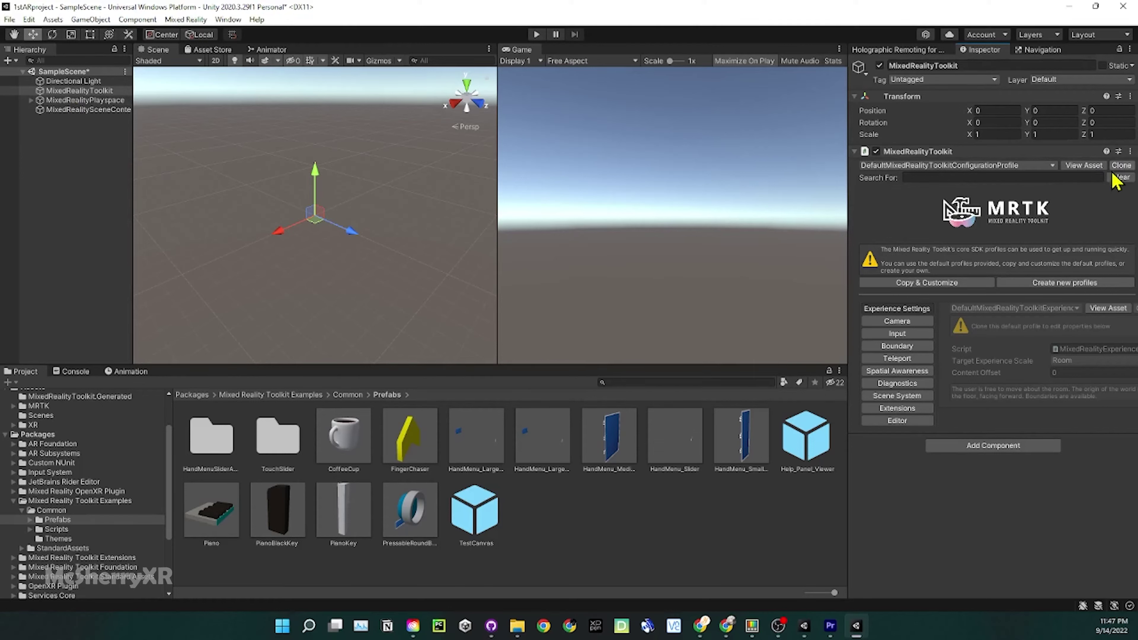
pyautogui.click(1120, 167)
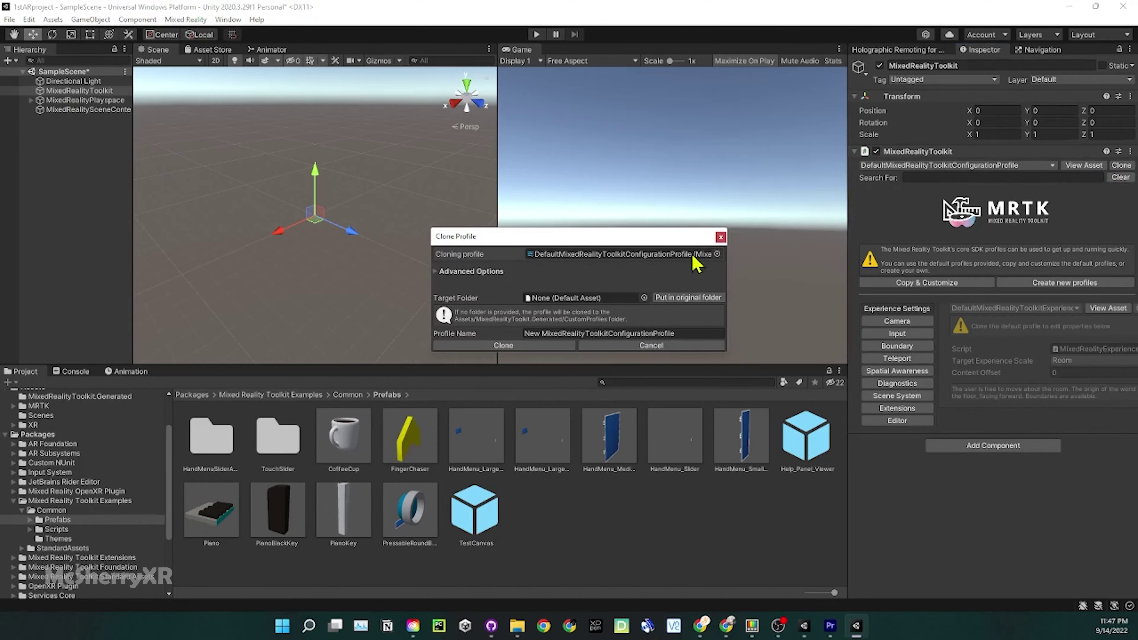
pyautogui.click(514, 349)
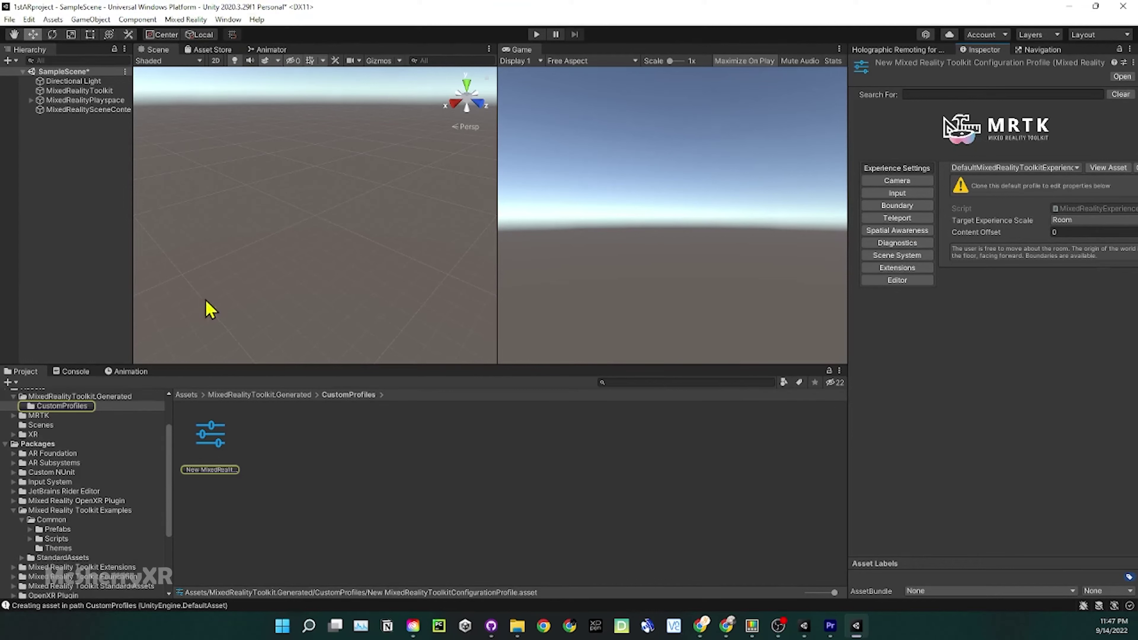
# Place the Piano prefab from the toolkit examples in SampleScene and import the TextMesh Pro essentials.
pyautogui.click(77, 244)
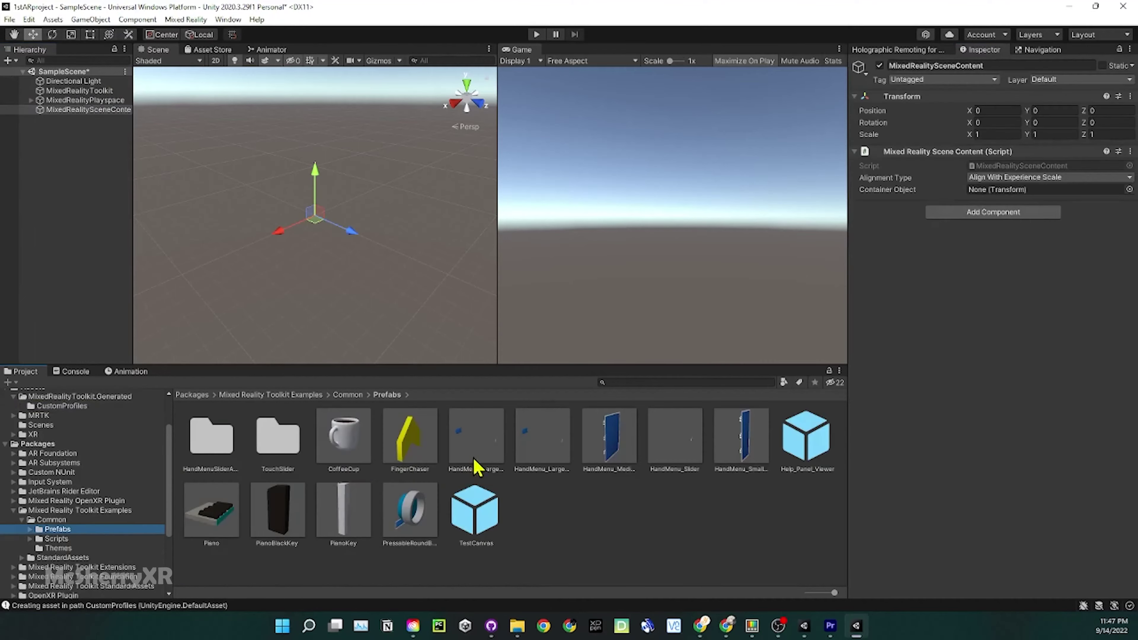
pyautogui.moveTo(238, 528); pyautogui.dragTo(91, 193)
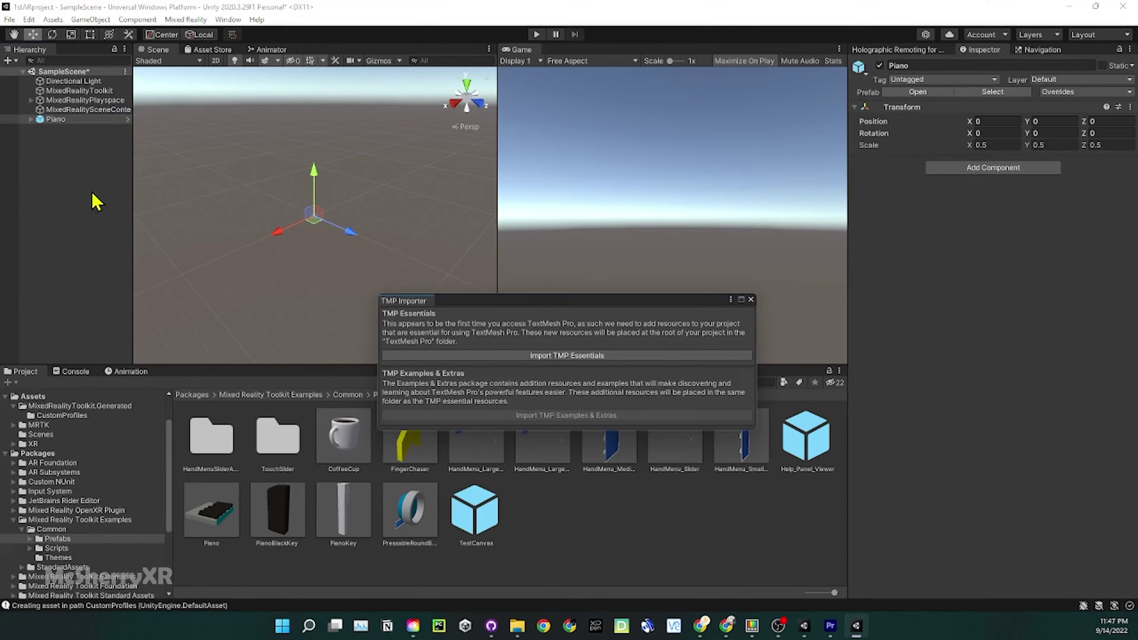
pyautogui.click(589, 363)
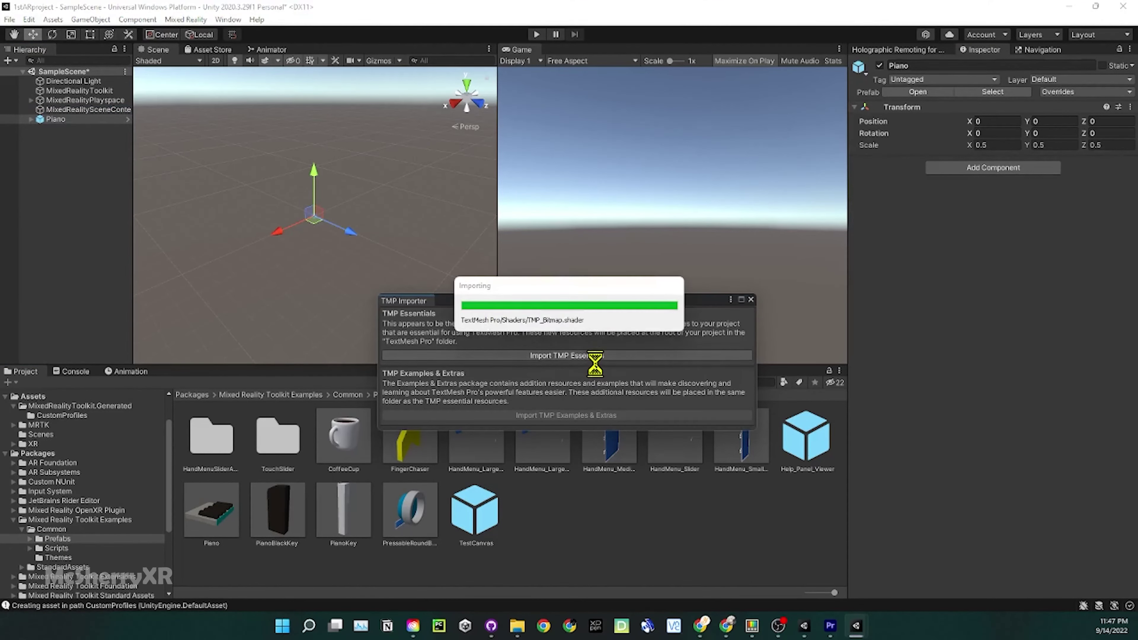
pyautogui.click(751, 299)
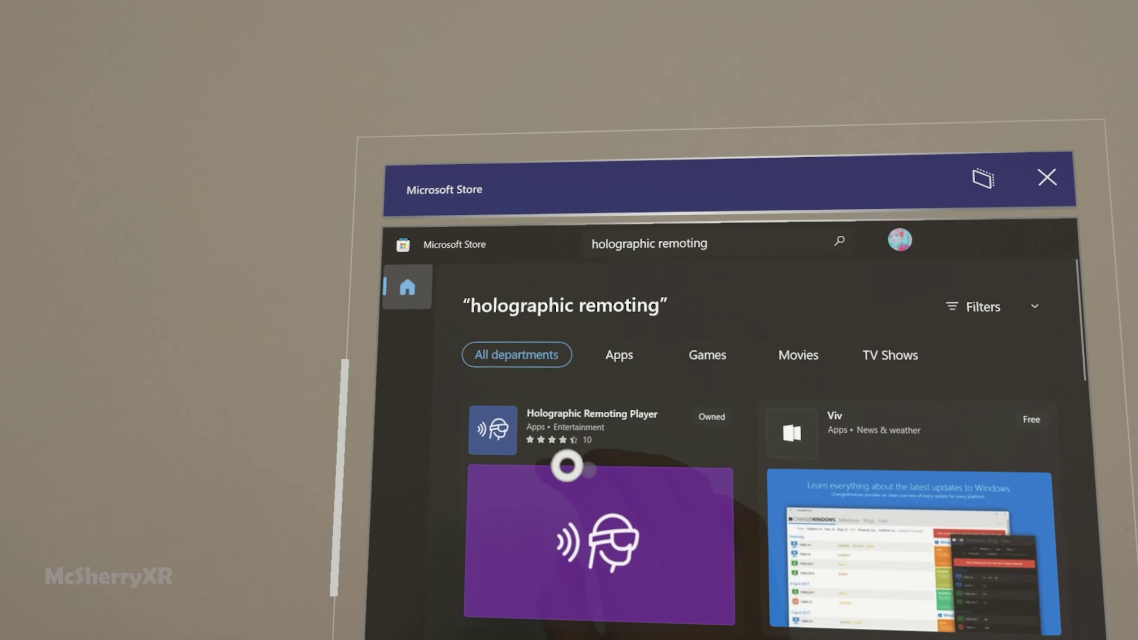
# Launch Holographic Remoting Player from the HoloLens Microsoft Store and run the Unity scene with Holographic Remoting for Play Mode enabled.
pyautogui.click(564, 465)
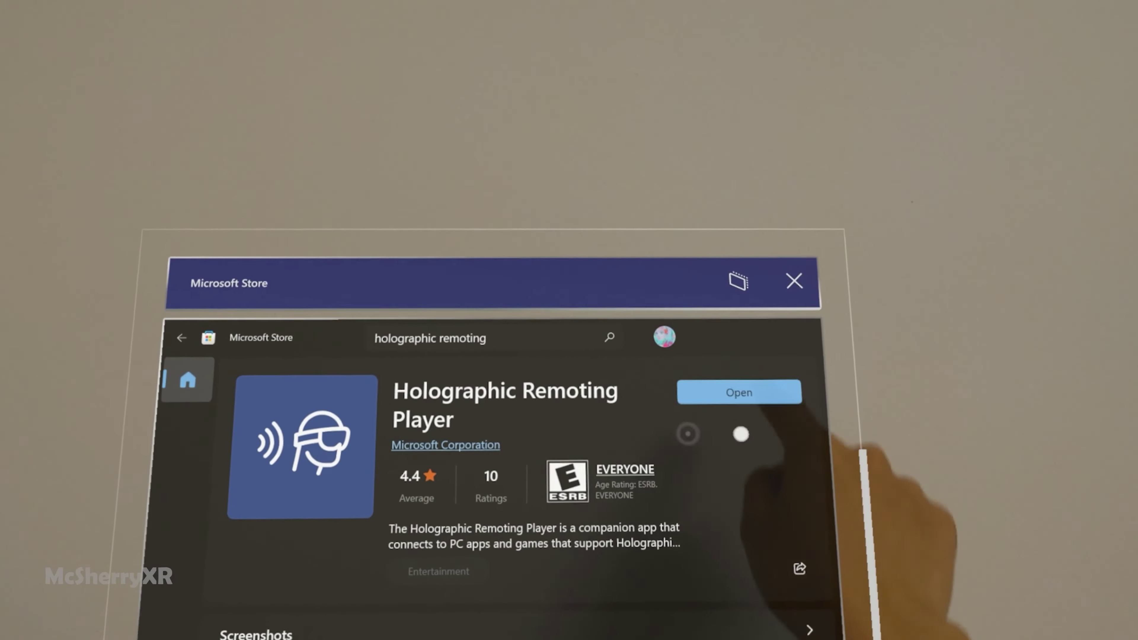
pyautogui.click(793, 392)
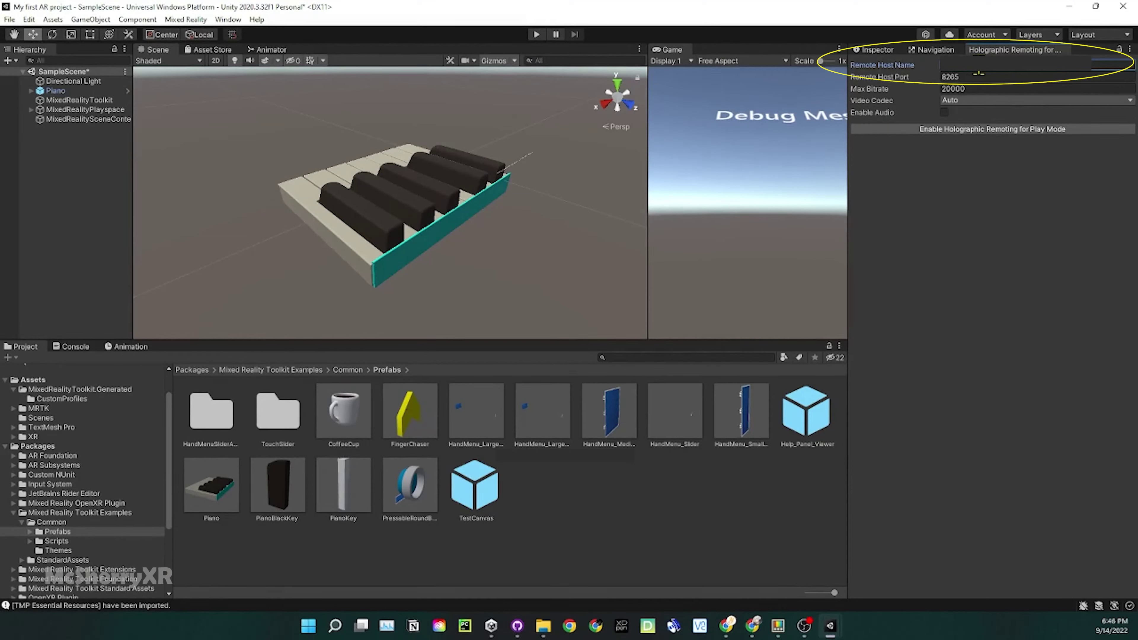
pyautogui.click(1018, 130)
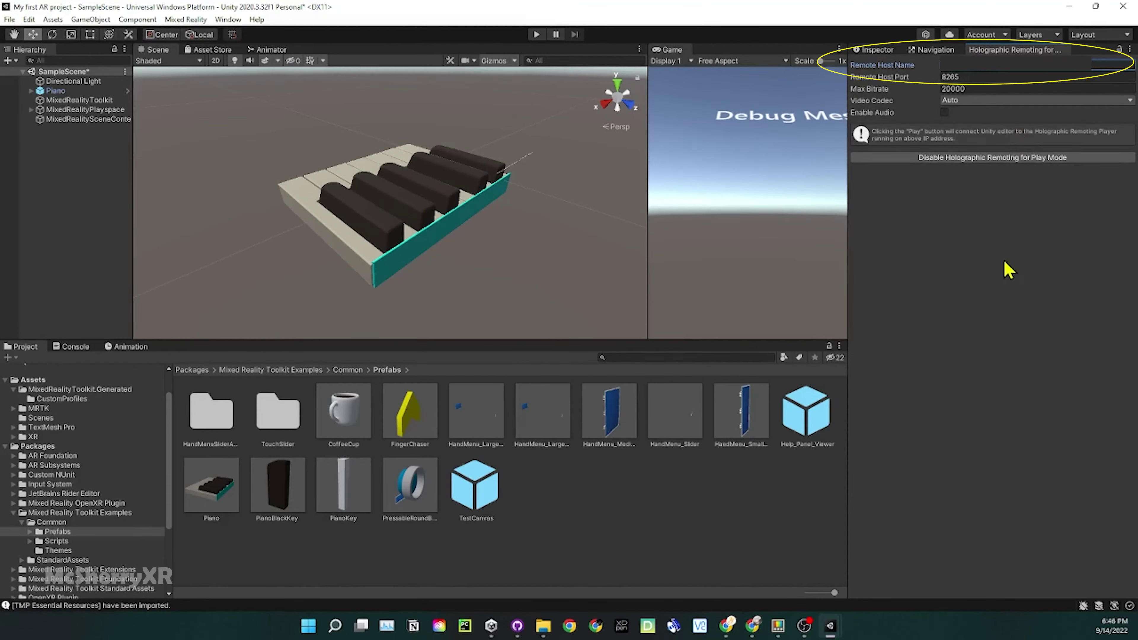
pyautogui.click(539, 36)
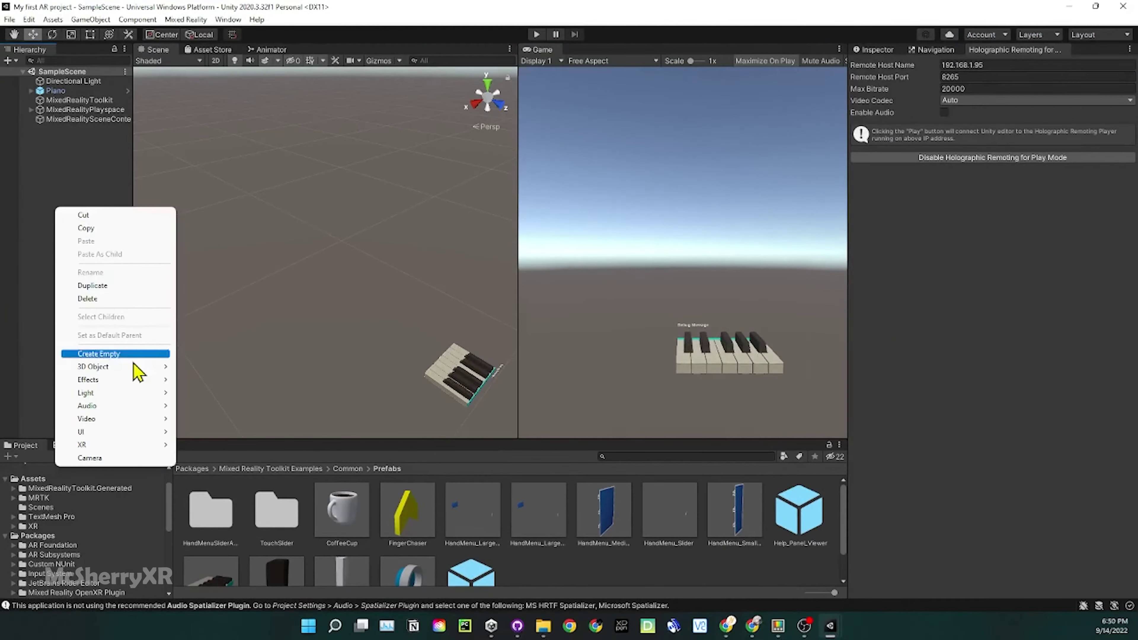
# Add a cube to the scene at position -0.161, -0.223, 0.854 with a scale of 0.06 on every axis.
pyautogui.moveTo(131, 368)
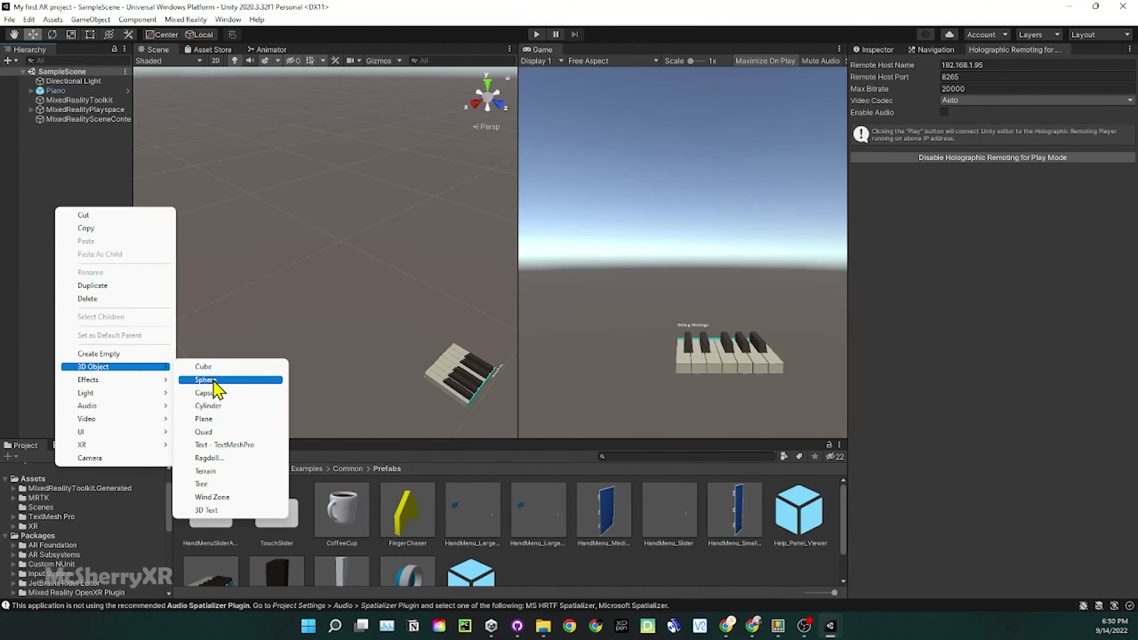
pyautogui.click(211, 368)
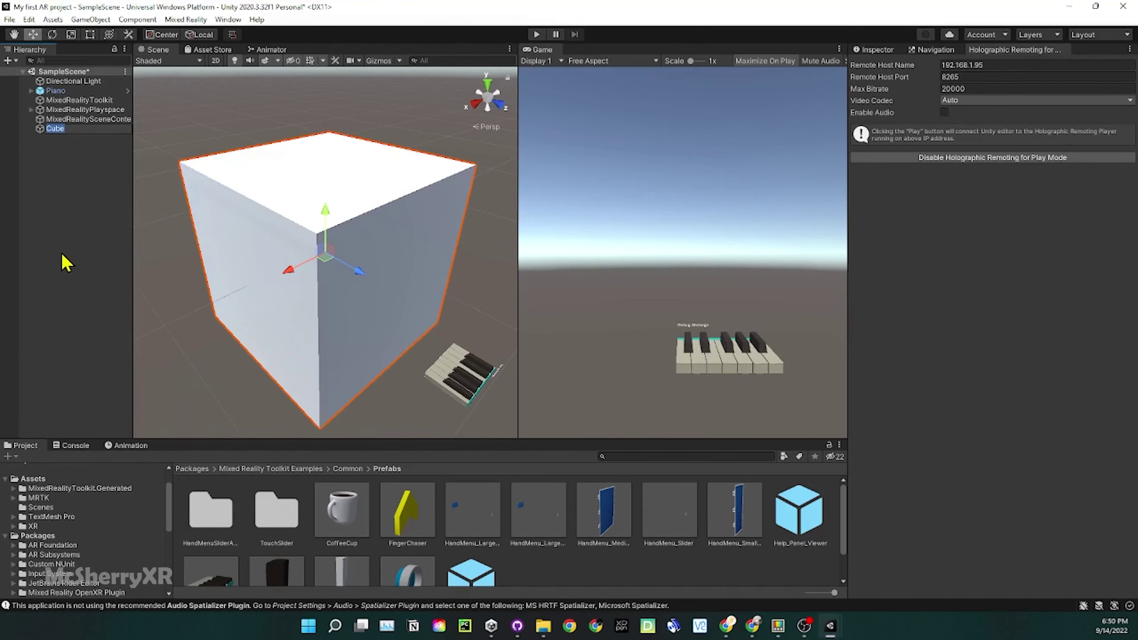
pyautogui.click(877, 49)
pyautogui.click(994, 111)
pyautogui.write('0')
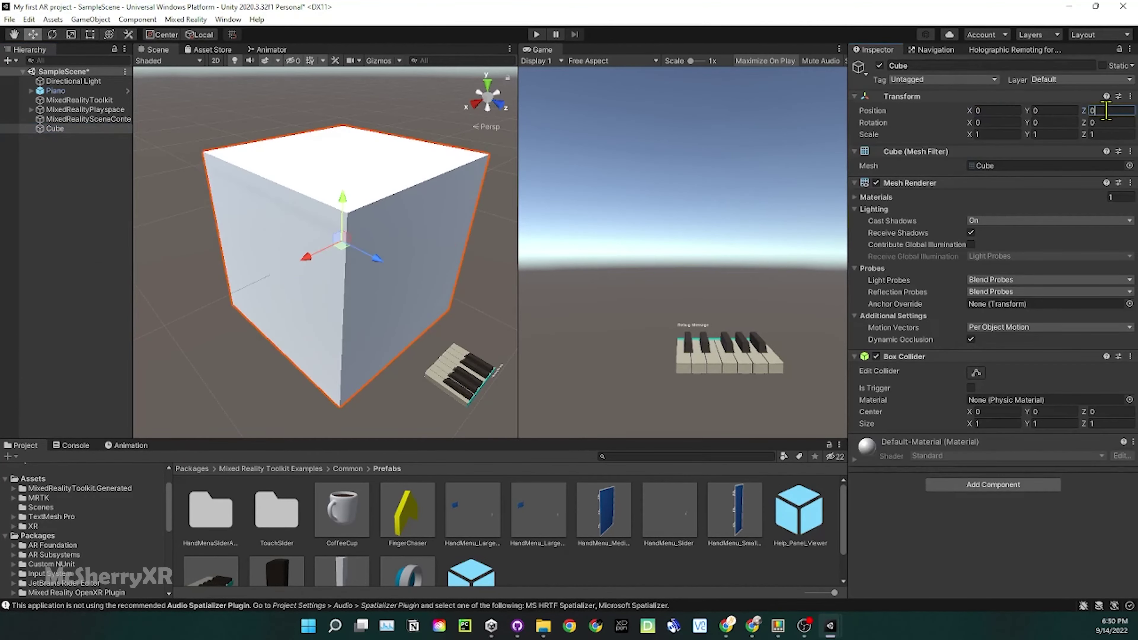
pyautogui.press('Tab')
pyautogui.press('Tab')
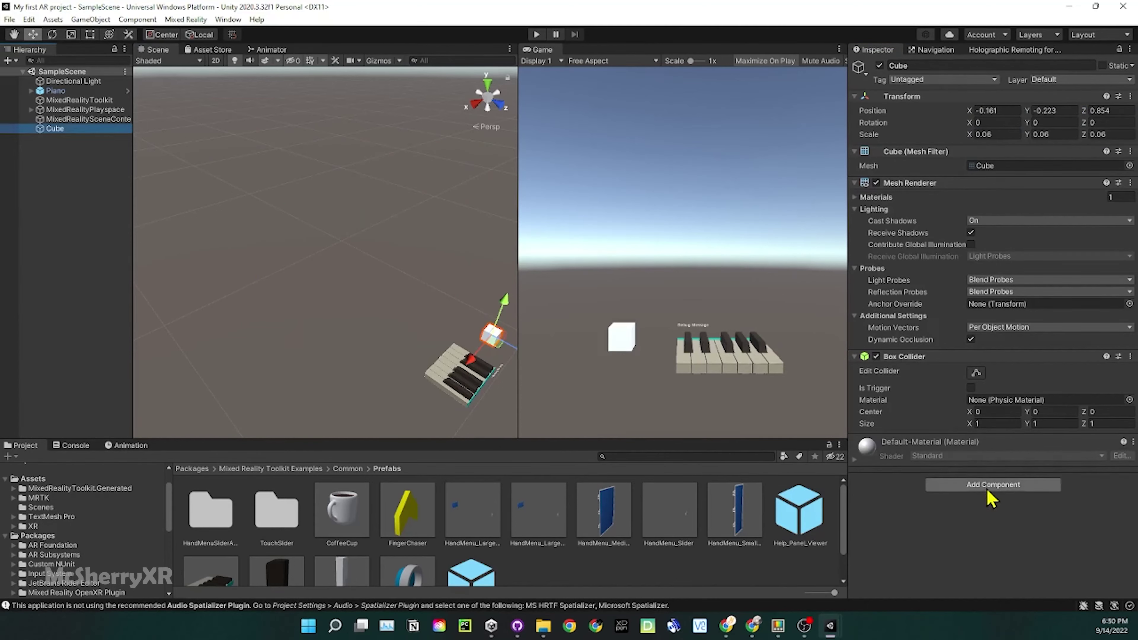
# Add an Object Manipulator component to the Cube, review its manipulation settings and collapse the component.
pyautogui.click(994, 485)
pyautogui.write('near')
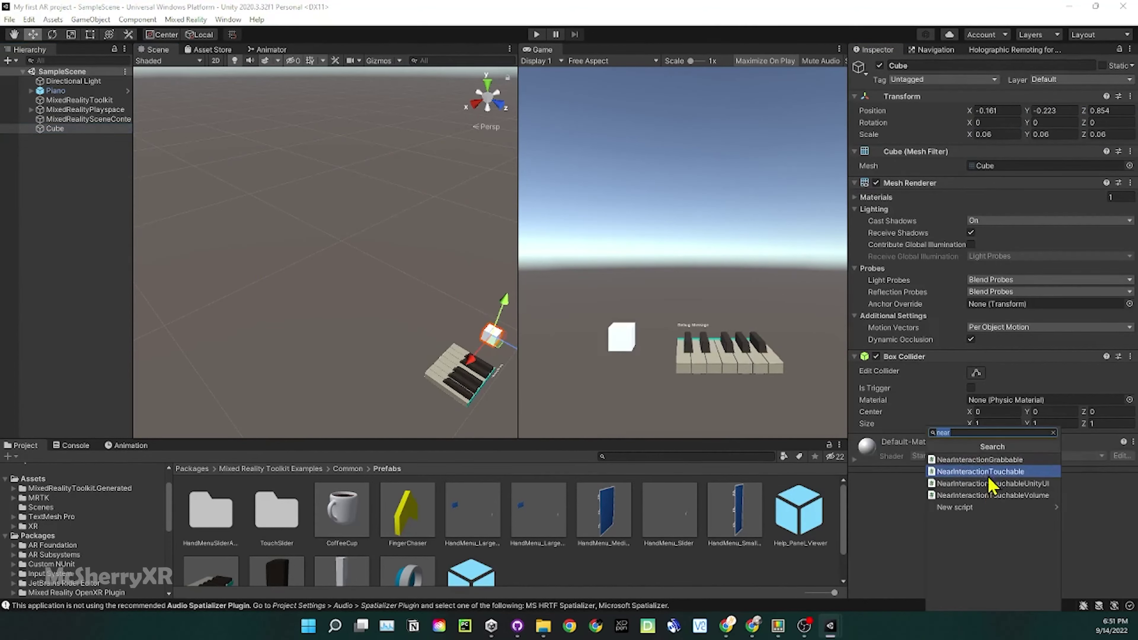
pyautogui.press('BackSpace')
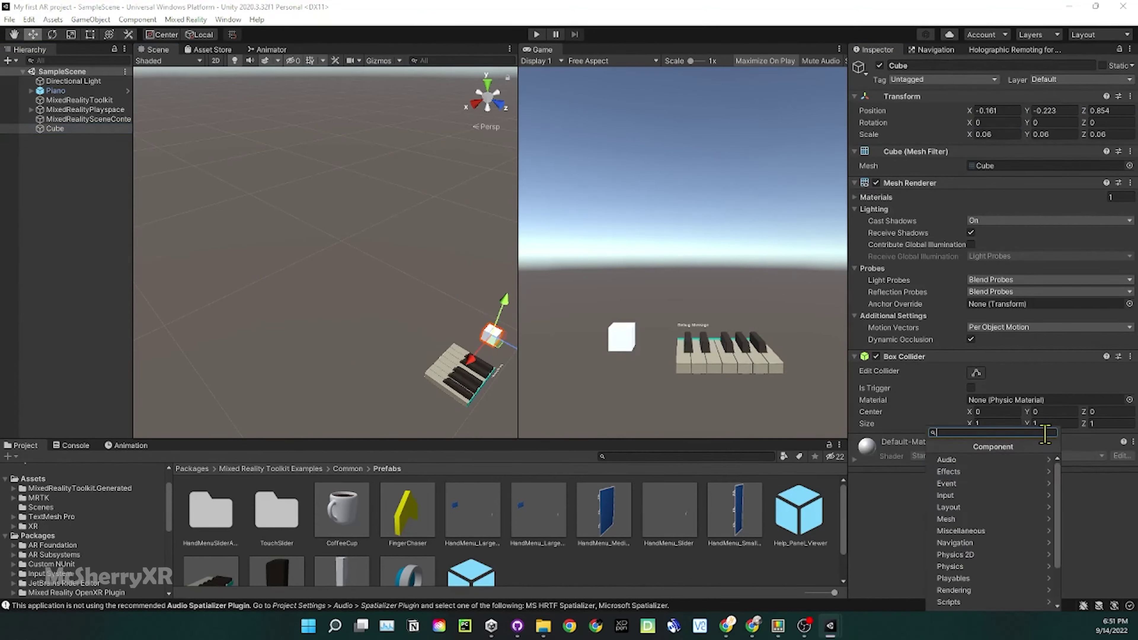
pyautogui.write('obj')
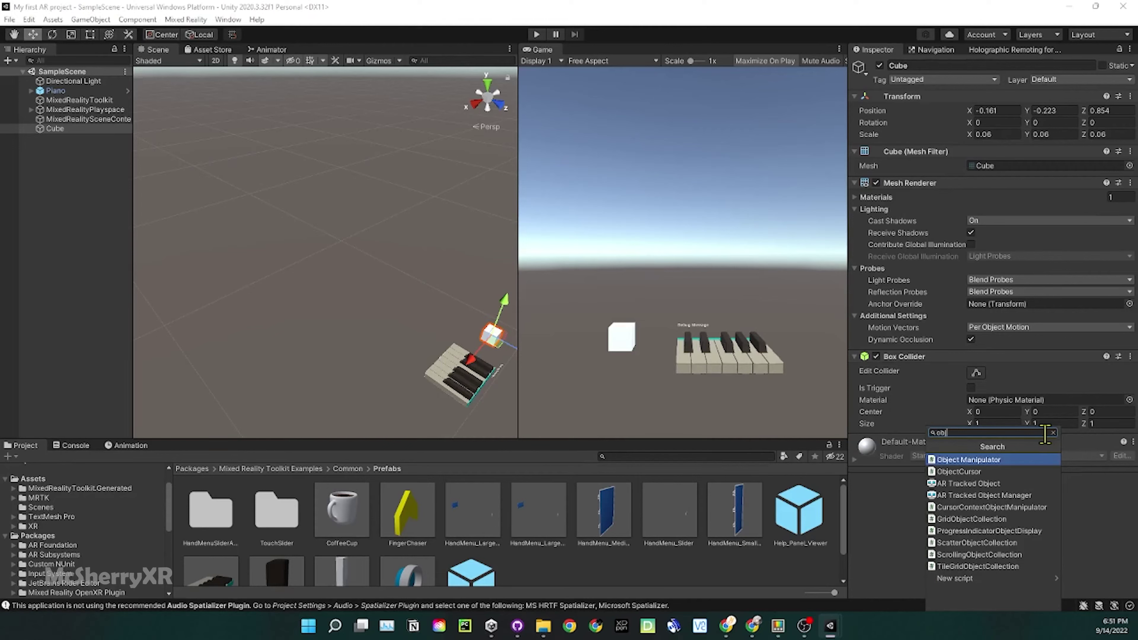
pyautogui.press('Return')
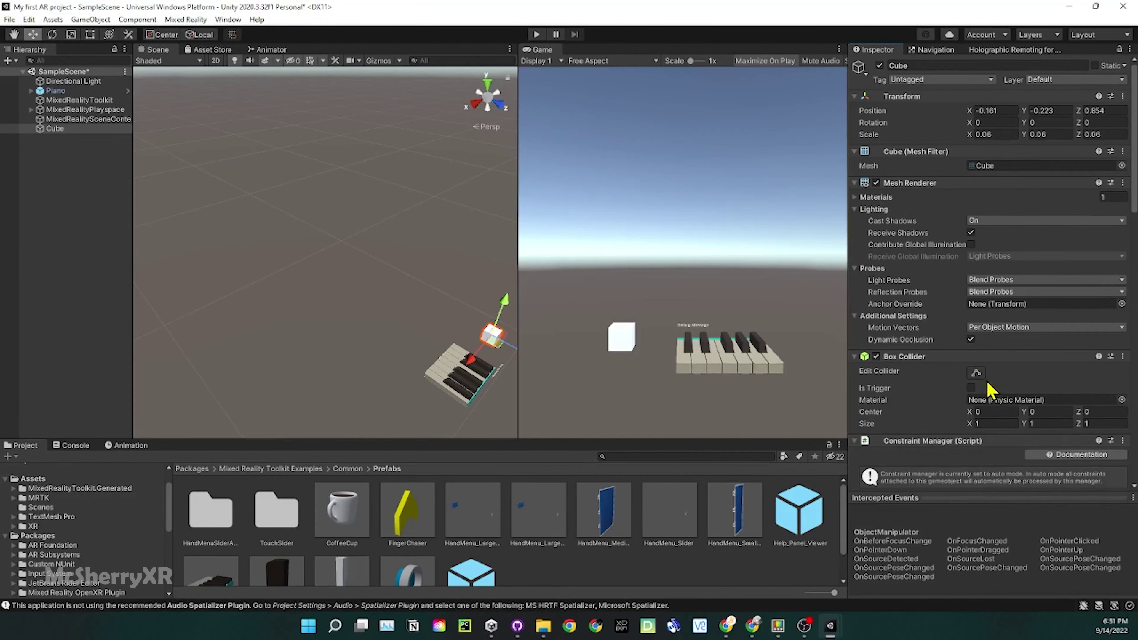
pyautogui.scroll(-5, 992, 390)
pyautogui.scroll(-3, 992, 390)
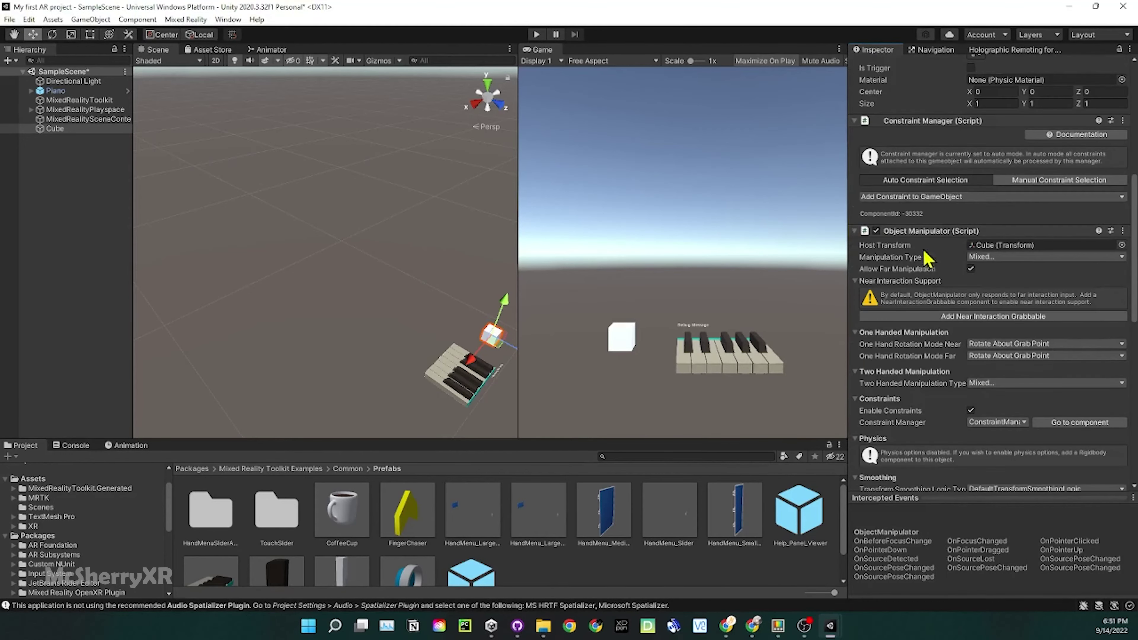
pyautogui.click(856, 228)
pyautogui.click(855, 226)
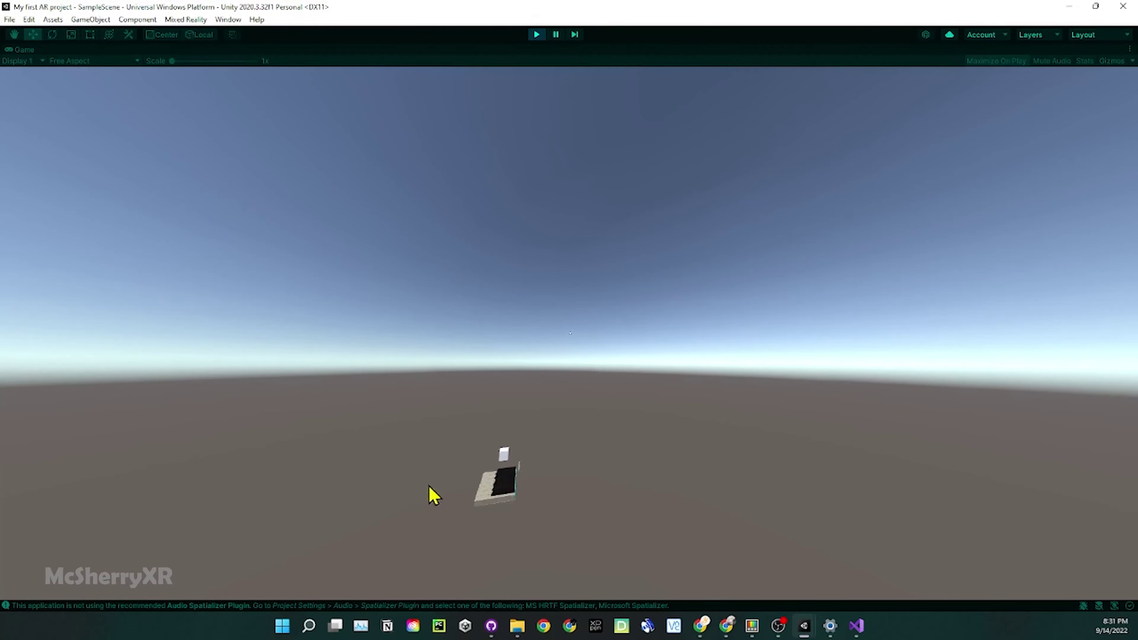
# Test grabbing and moving the cube with the simulated hand in play mode, and add a NearInteractionGrabbable component to the Cube.
pyautogui.press('space')
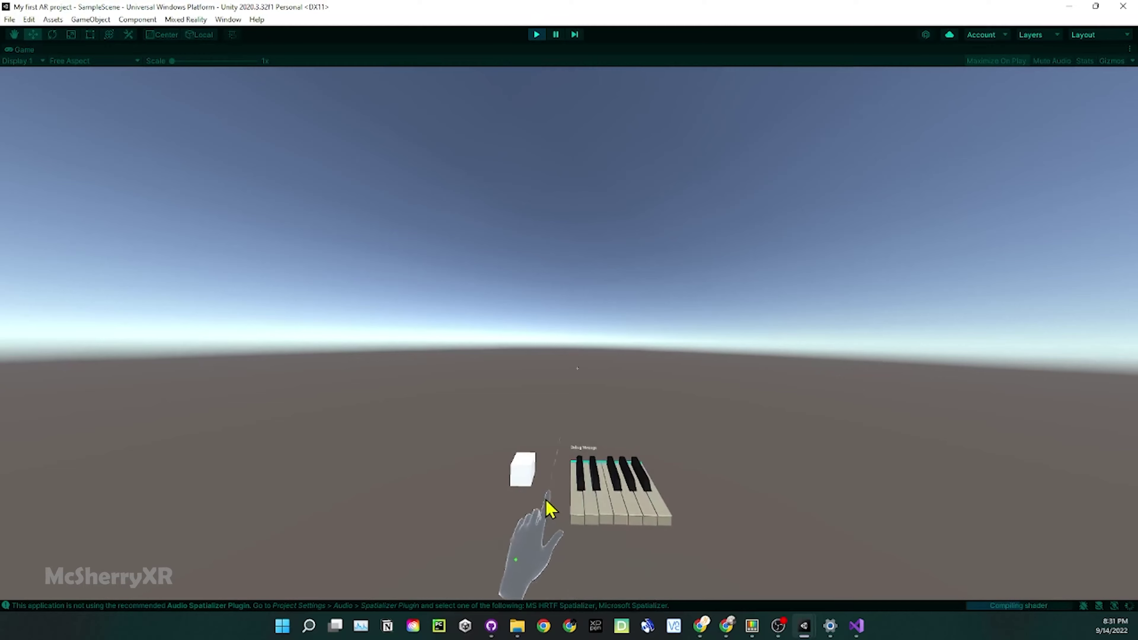
pyautogui.moveTo(515, 502); pyautogui.dragTo(468, 478)
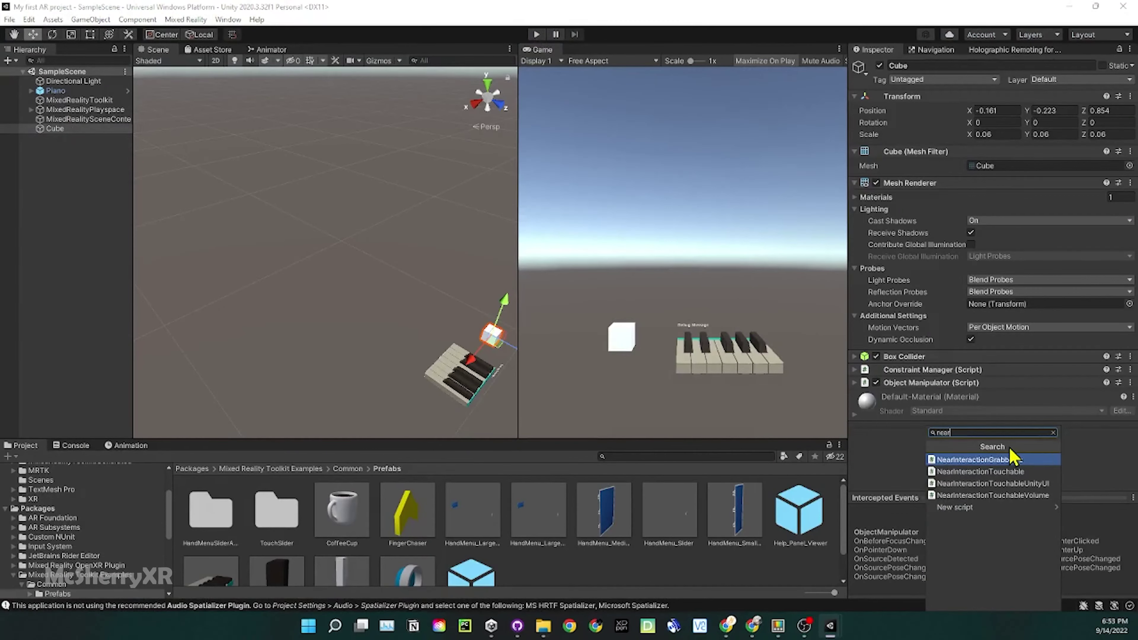
pyautogui.click(1011, 458)
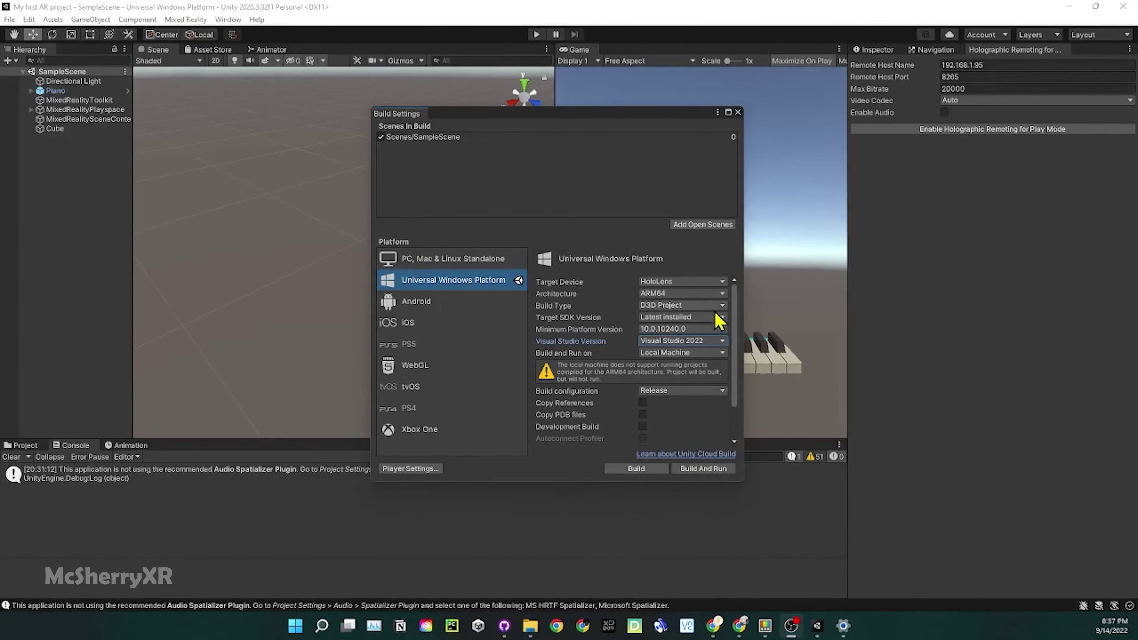
# Start the Universal Windows Platform build of SampleScene and bring up its output folder selection.
pyautogui.click(636, 469)
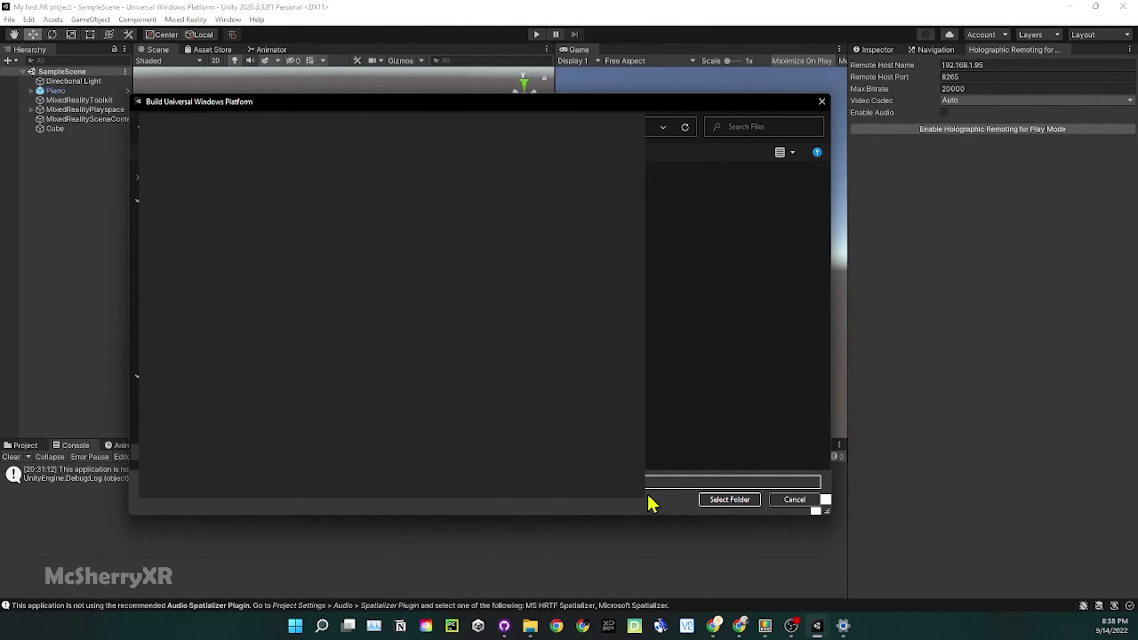
pyautogui.click(807, 499)
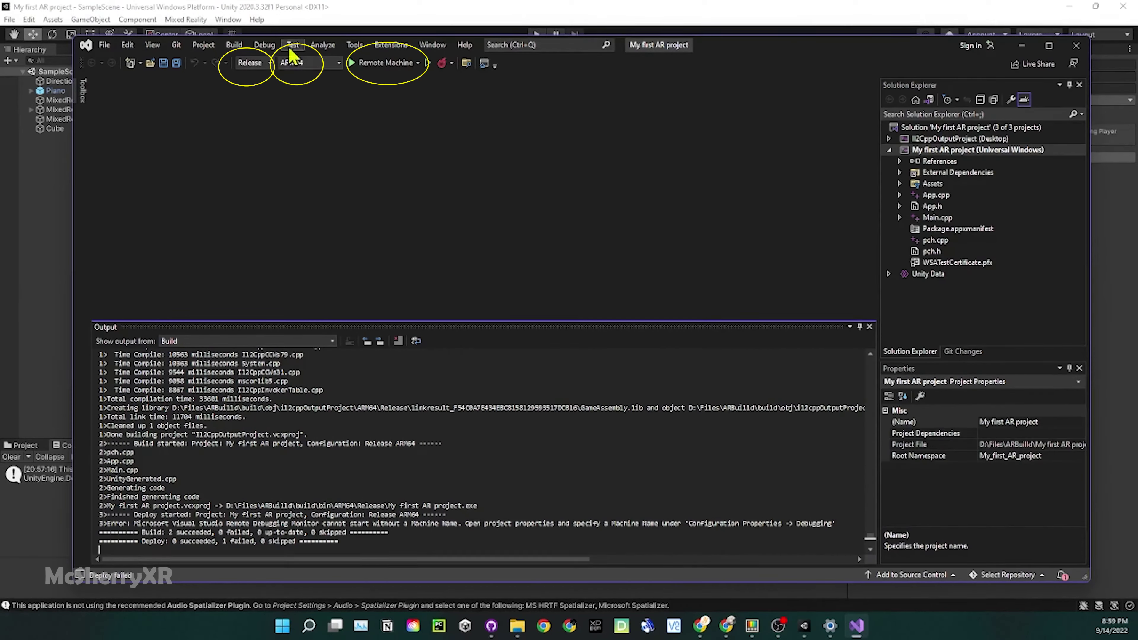
# In Visual Studio, fill in the remote device's Machine Name in My first AR project's Debugging properties and start the project without debugging.
pyautogui.click(265, 45)
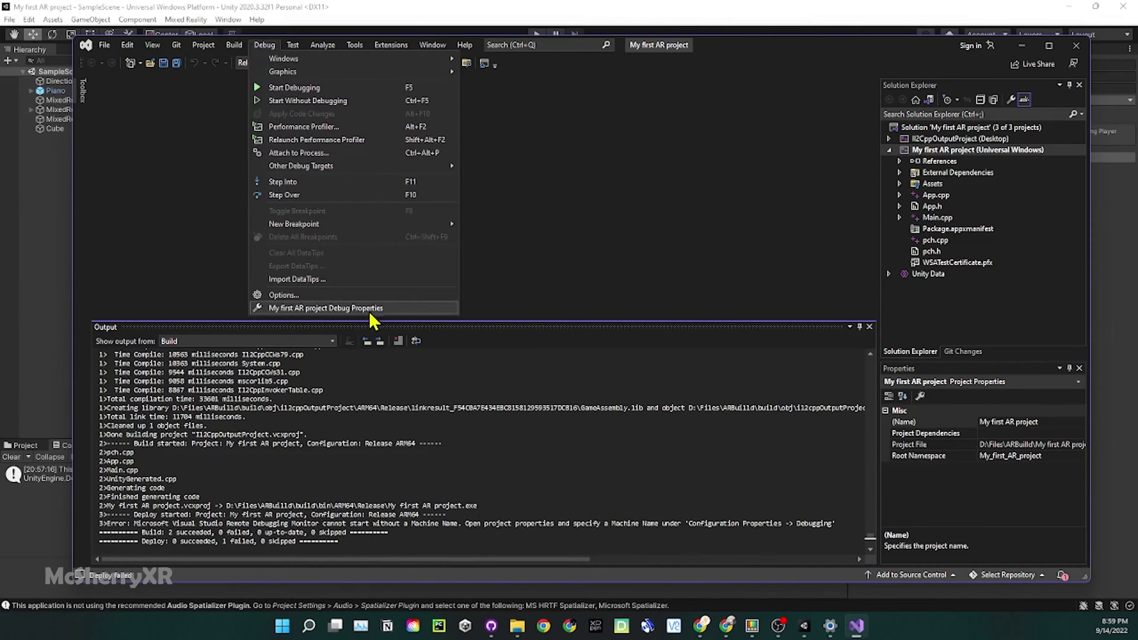
pyautogui.click(371, 309)
pyautogui.click(439, 221)
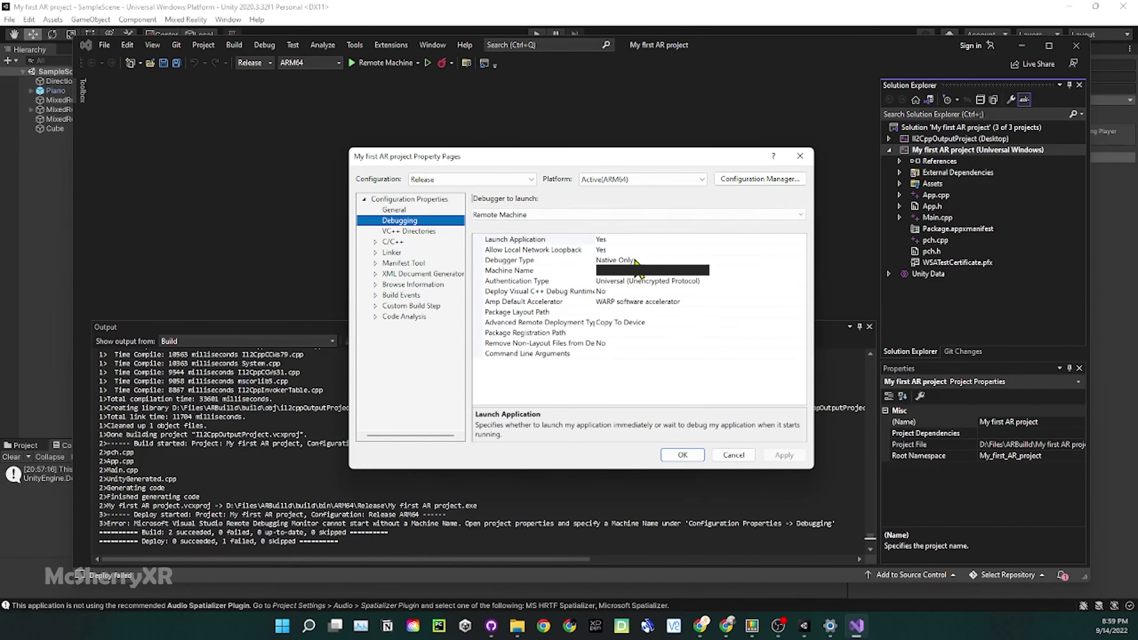
pyautogui.click(636, 271)
pyautogui.click(682, 455)
pyautogui.click(264, 45)
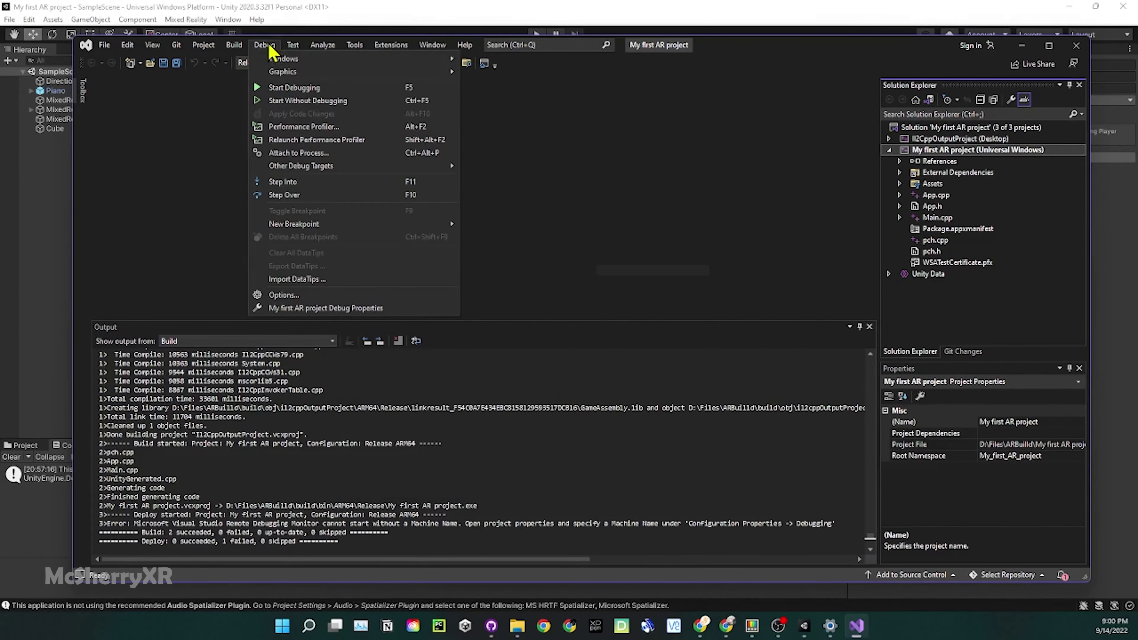
pyautogui.click(323, 101)
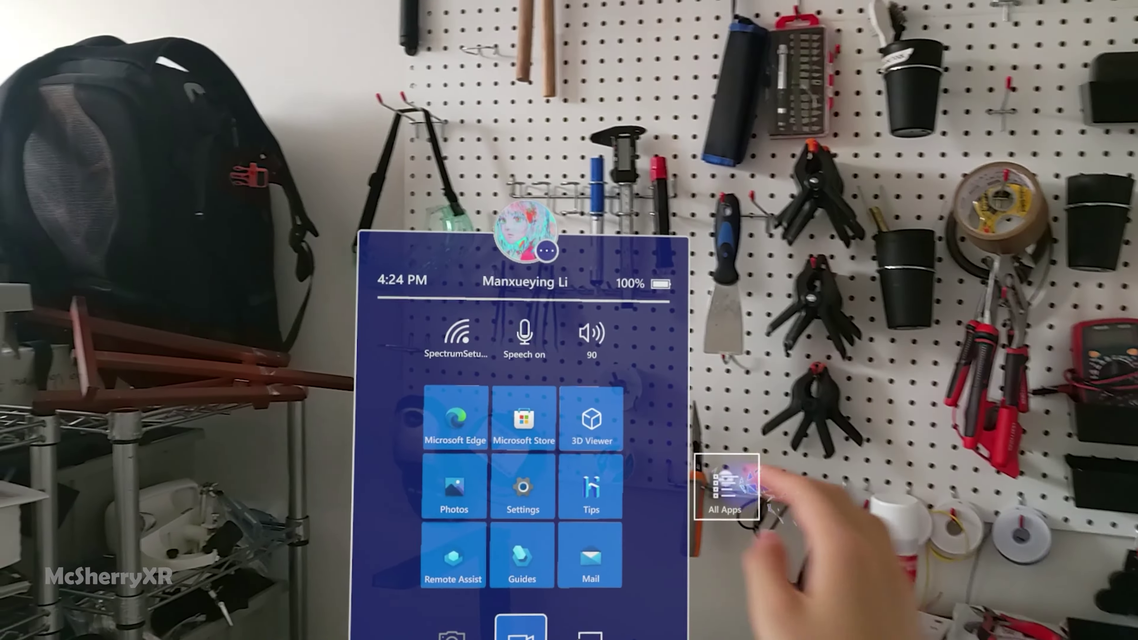
# Show all installed apps from the HoloLens start menu.
pyautogui.click(734, 489)
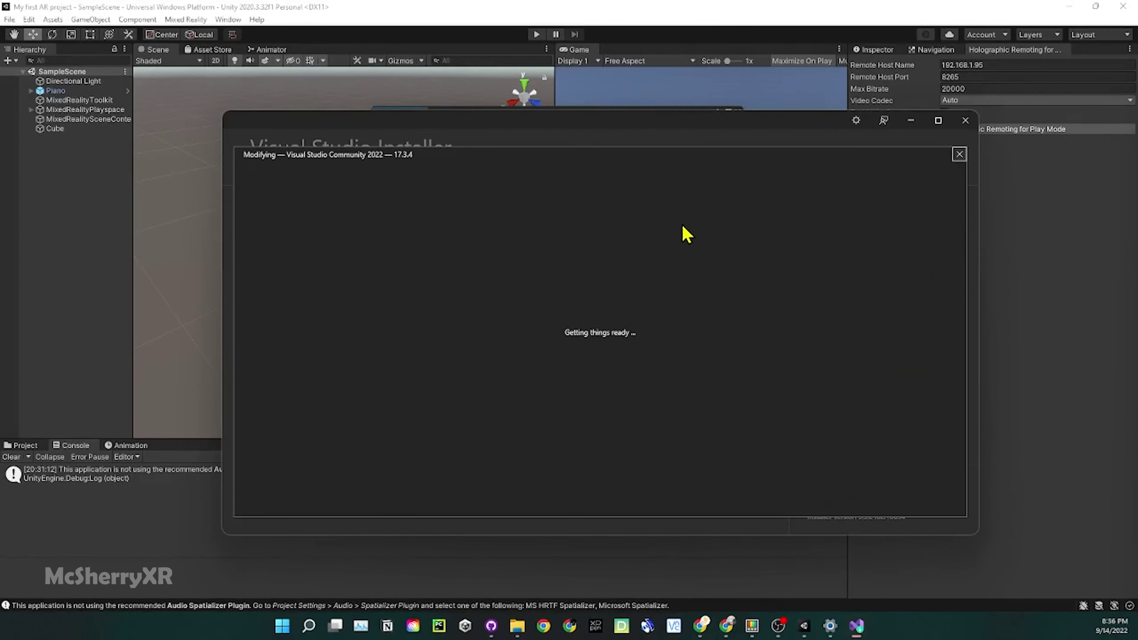
pyautogui.scroll(-1, 658, 291)
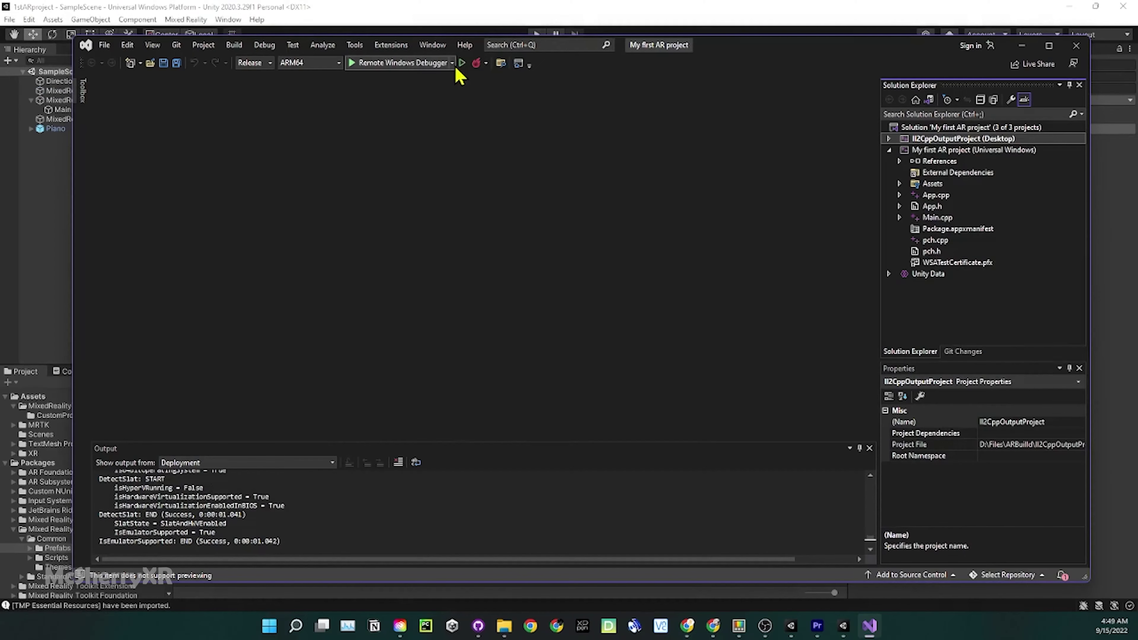
# In Visual Studio, check the available debugger targets and set My first AR project (Universal Windows) as the startup project.
pyautogui.click(452, 63)
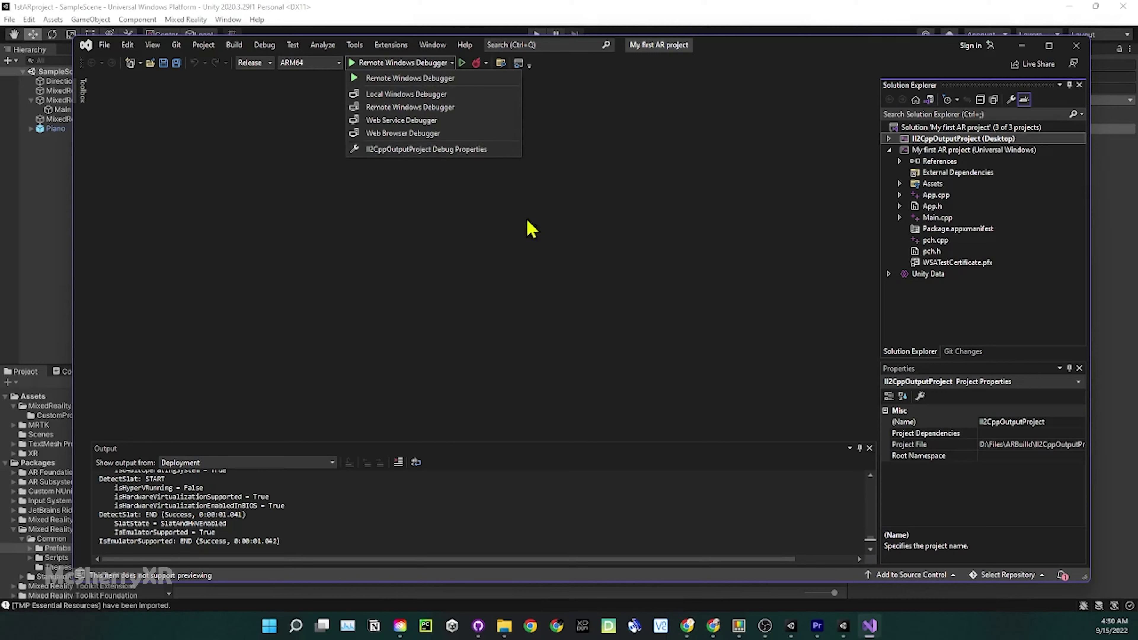
pyautogui.click(572, 237)
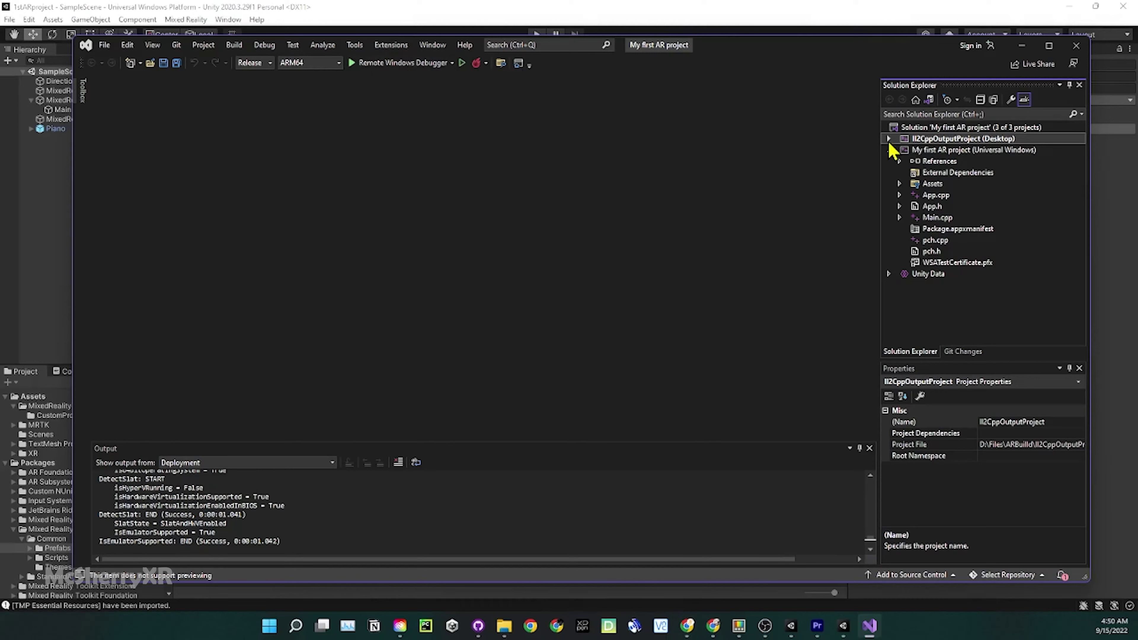
pyautogui.click(889, 151)
pyautogui.click(980, 151)
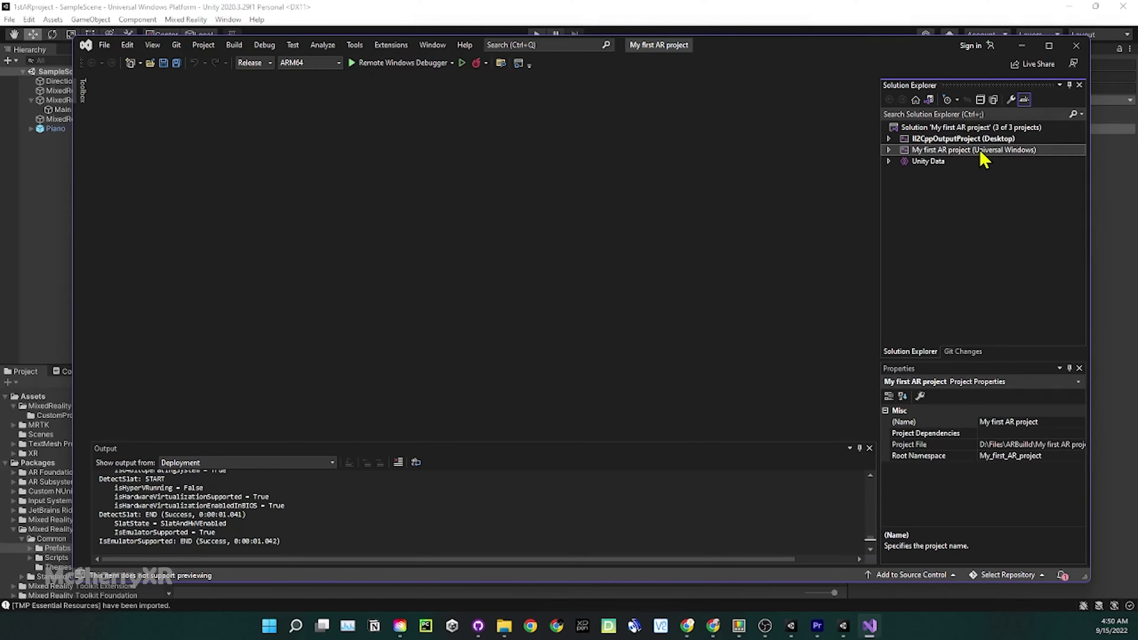
pyautogui.rightClick(982, 158)
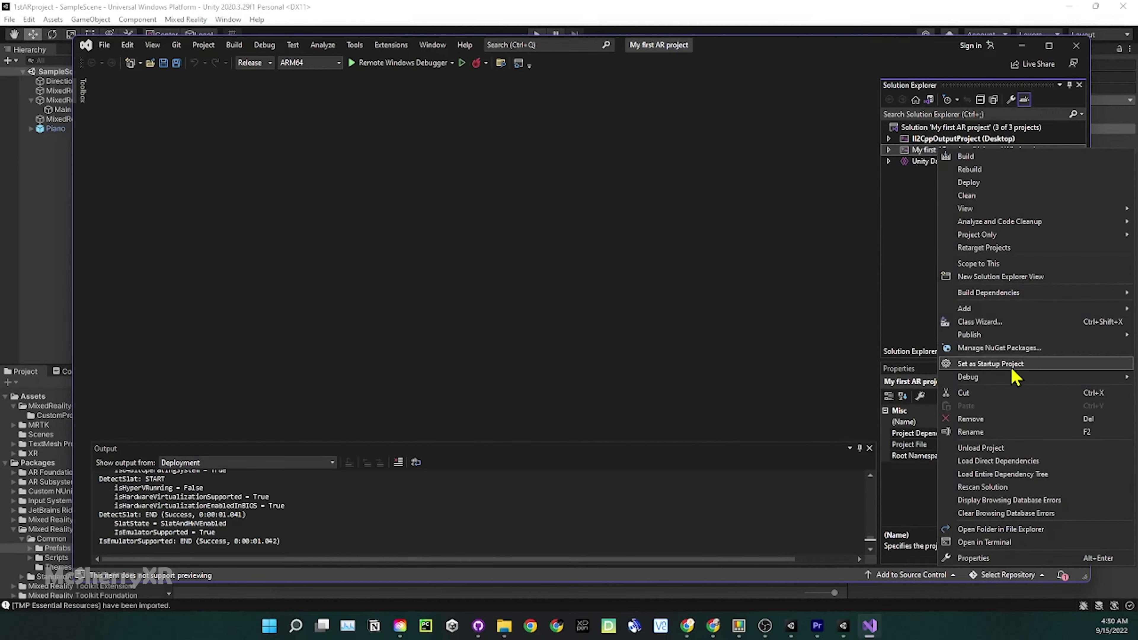
pyautogui.click(1004, 364)
pyautogui.click(385, 63)
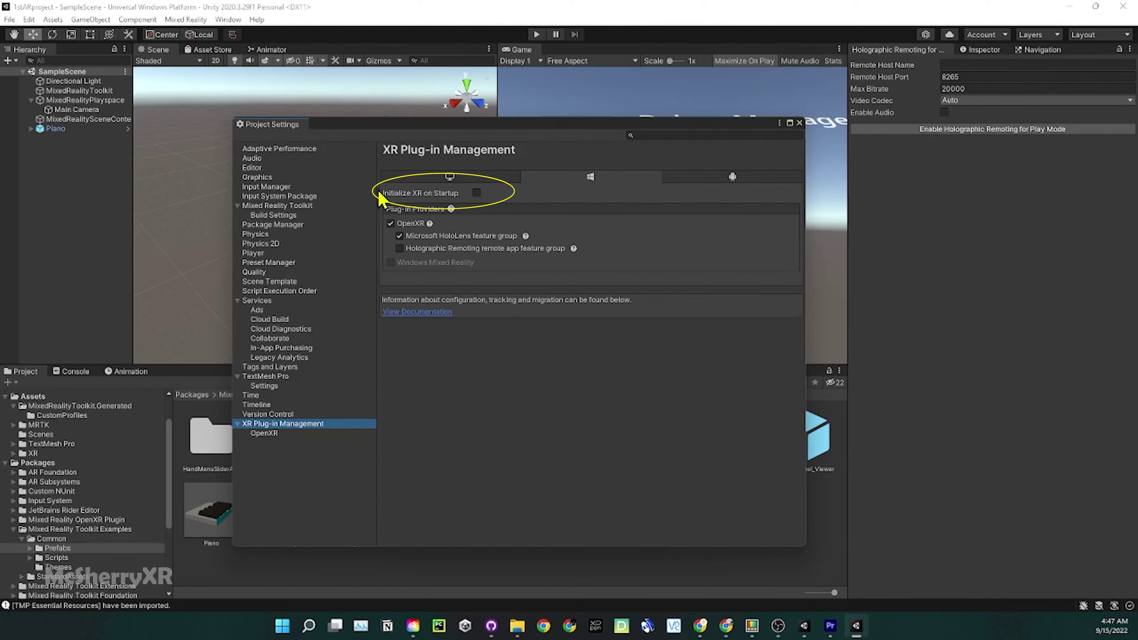
# In Unity, disable the Holographic Remoting remote app feature in the OpenXR project settings and return to the XR Plug-in Management settings.
pyautogui.click(289, 434)
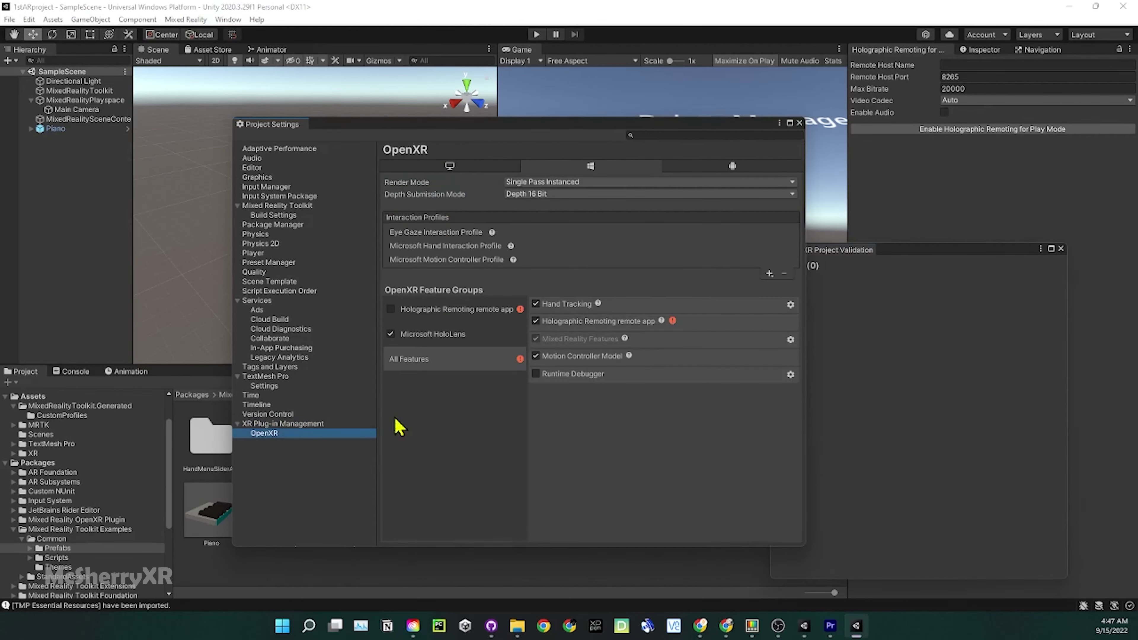
pyautogui.click(536, 321)
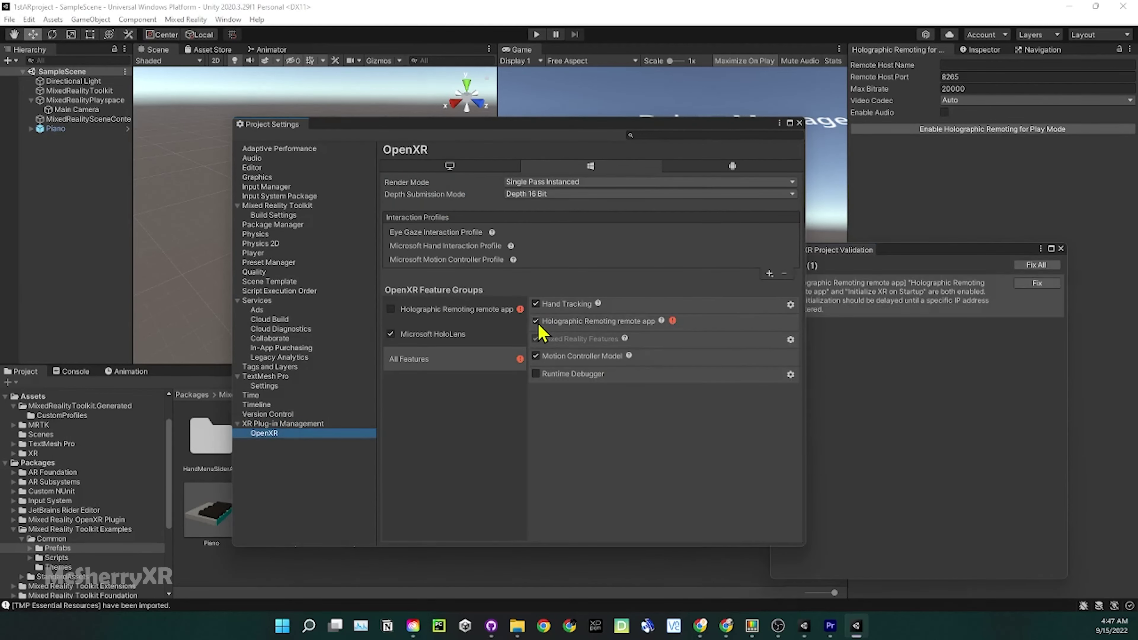
pyautogui.click(317, 425)
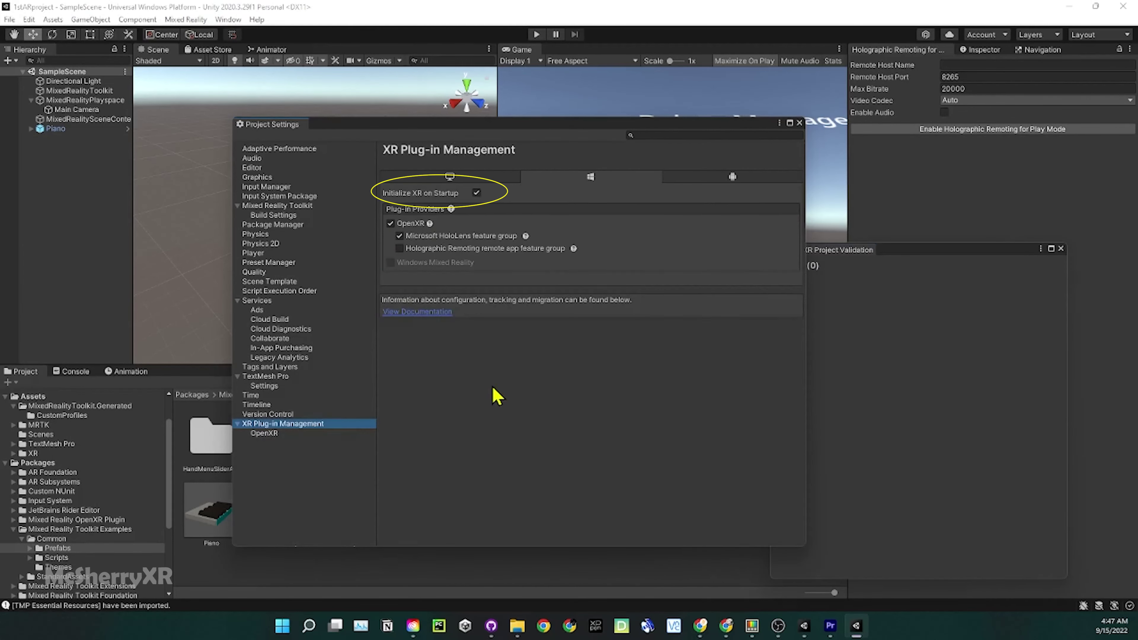